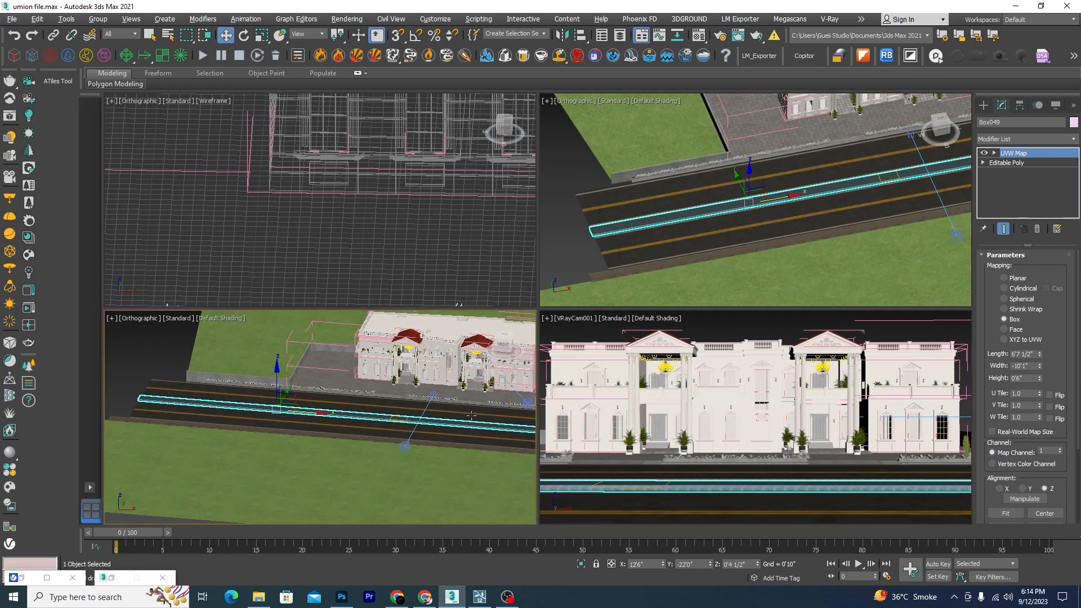
Set the UVW Map box of the stone paving around the building to 13'3 1/2" length and 13'2" width.
alt+middle_drag(488, 407, 490, 419)
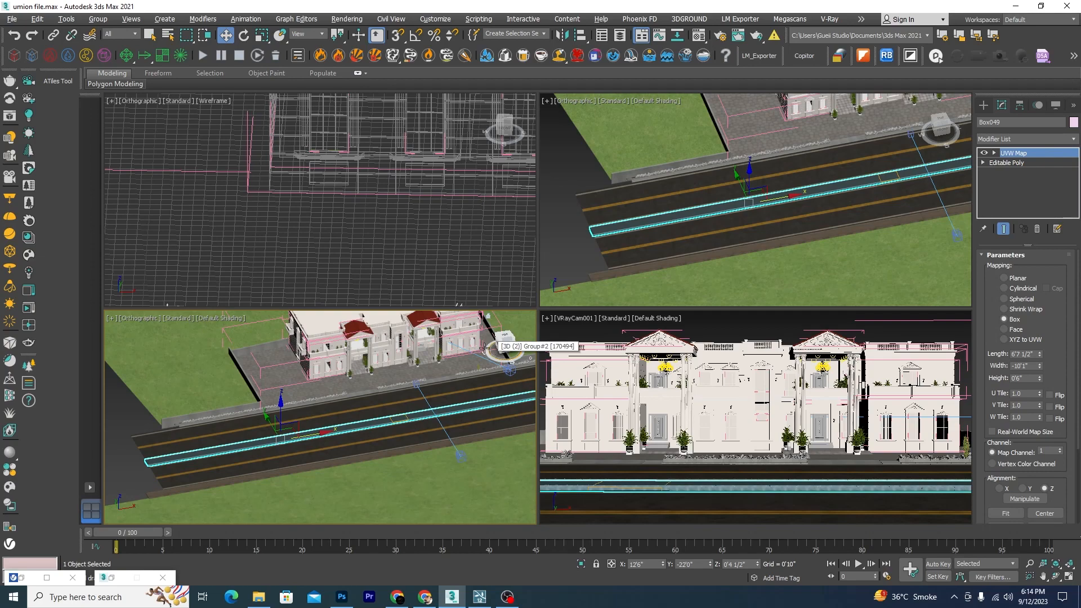
scroll(421, 333, up, 4)
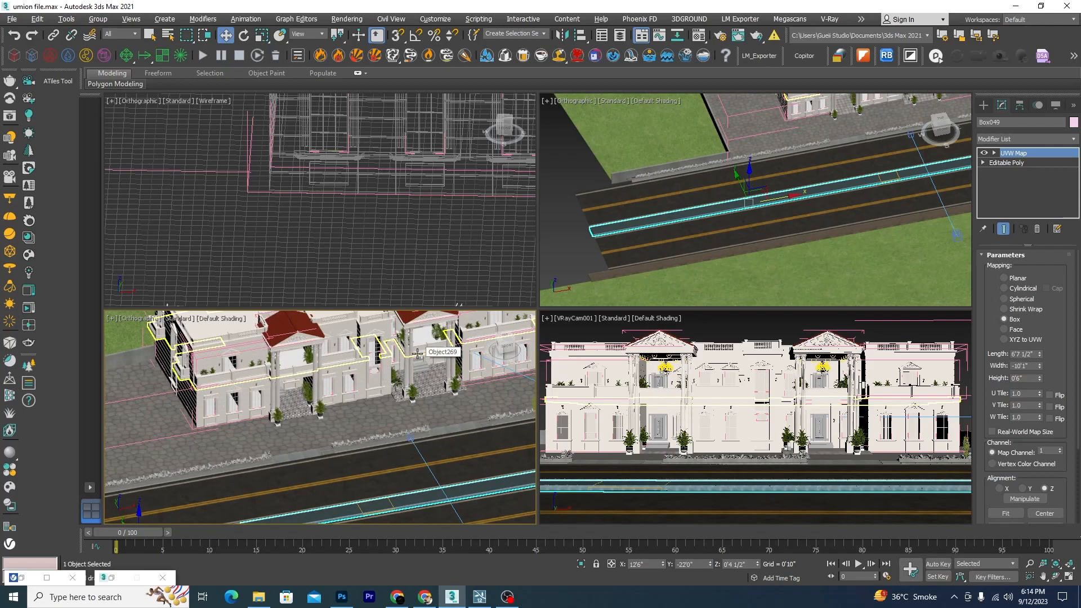
key(alt+w)
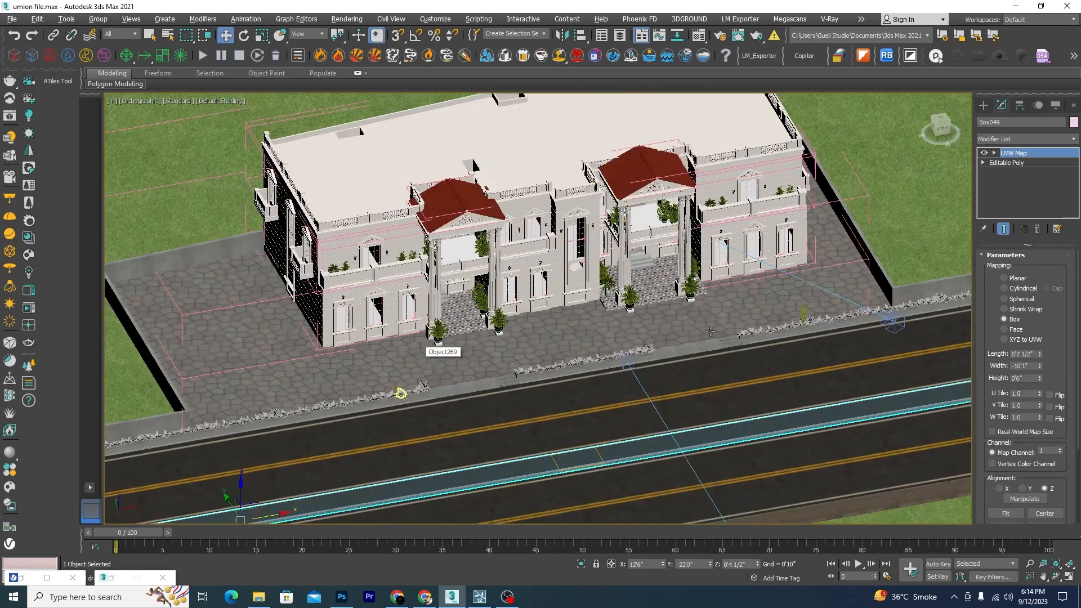
scroll(441, 351, down, 2)
scroll(775, 307, up, 10)
scroll(775, 307, down, 8)
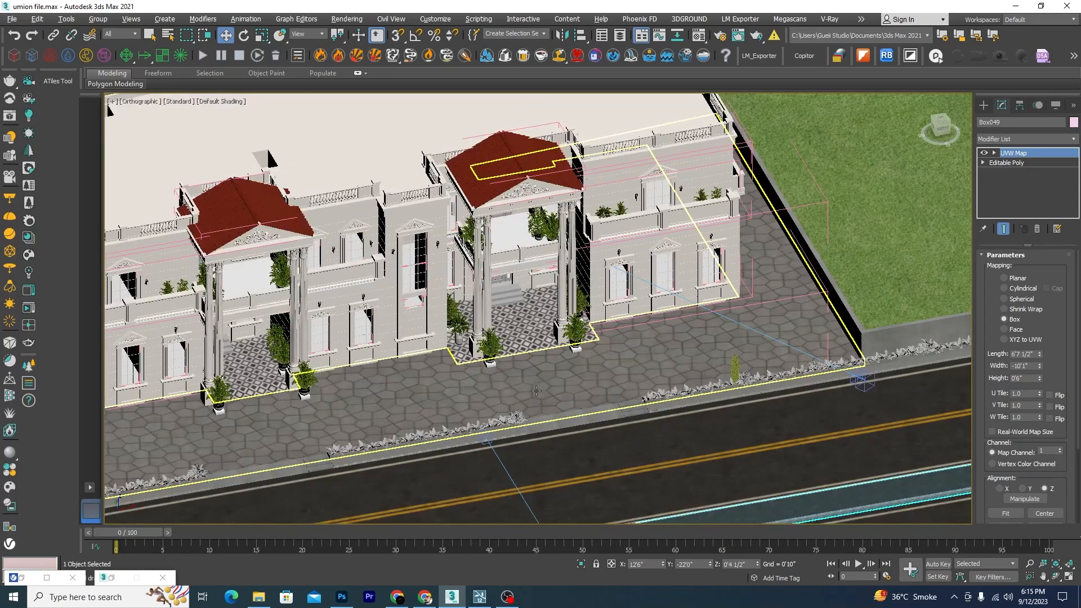
click(645, 355)
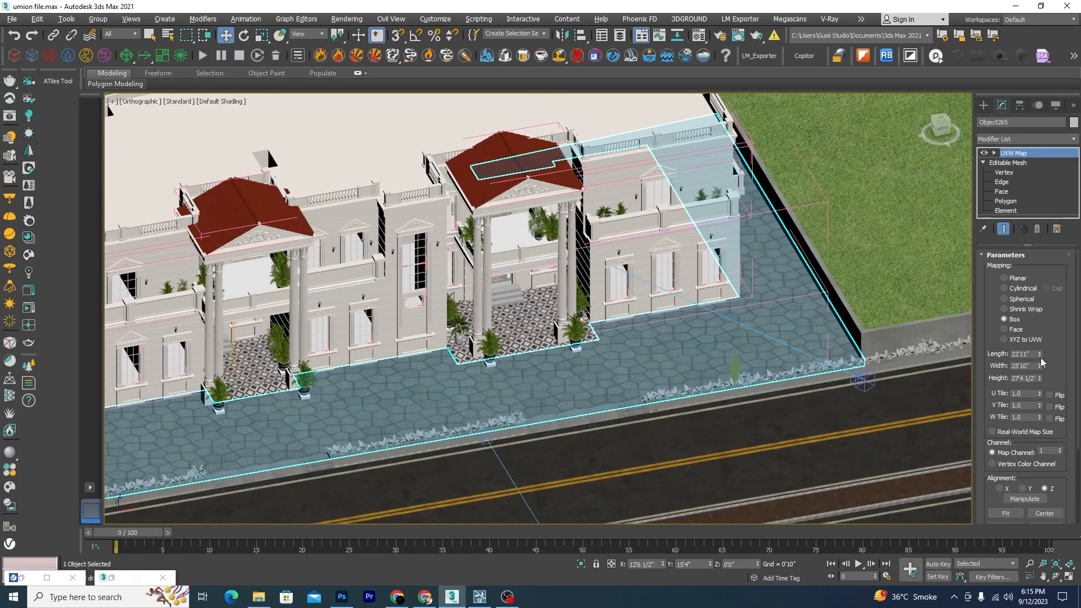
drag(1039, 354, 1038, 398)
scroll(665, 248, down, 8)
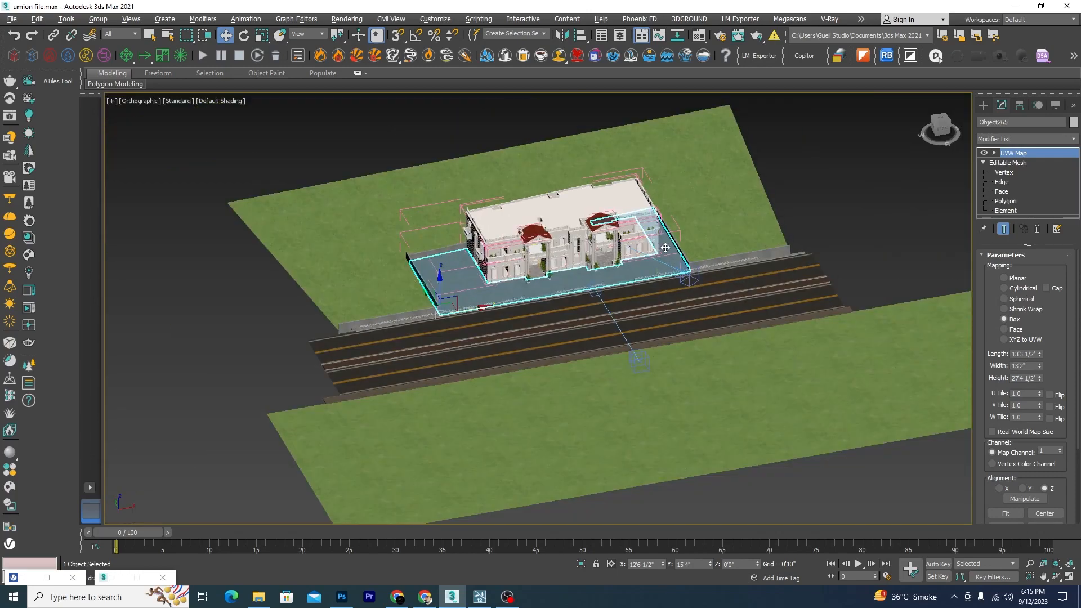
scroll(832, 155, up, 3)
click(829, 158)
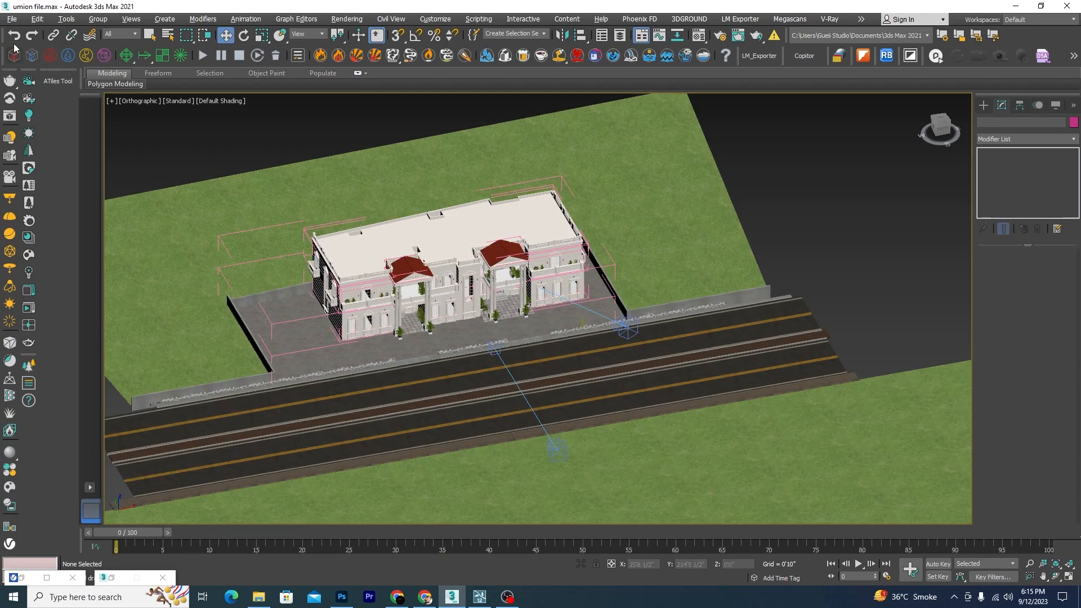
click(12, 19)
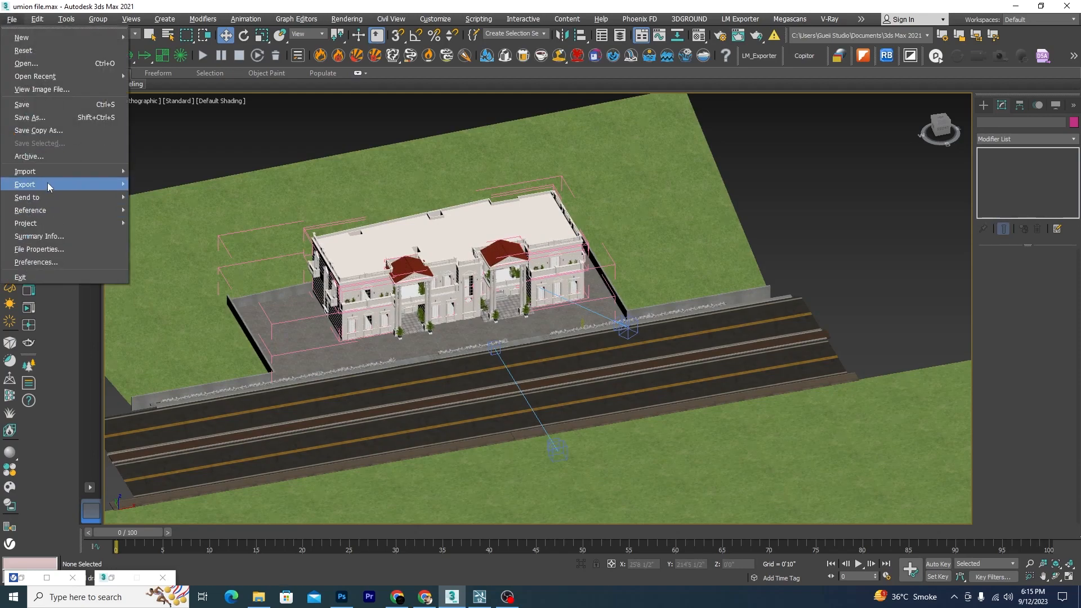
mouse_move(47, 182)
click(169, 182)
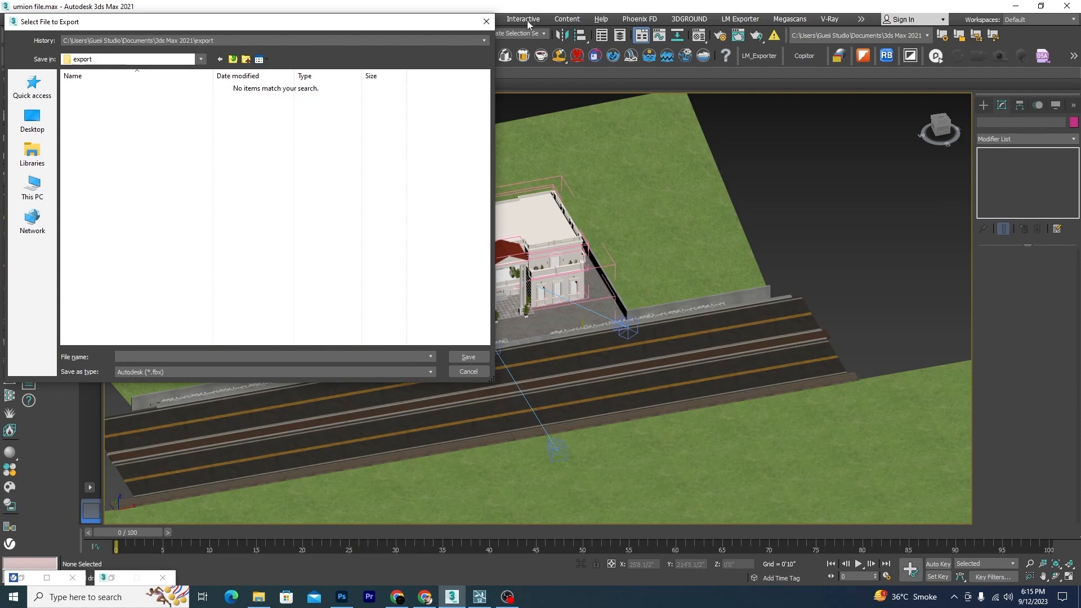
click(485, 23)
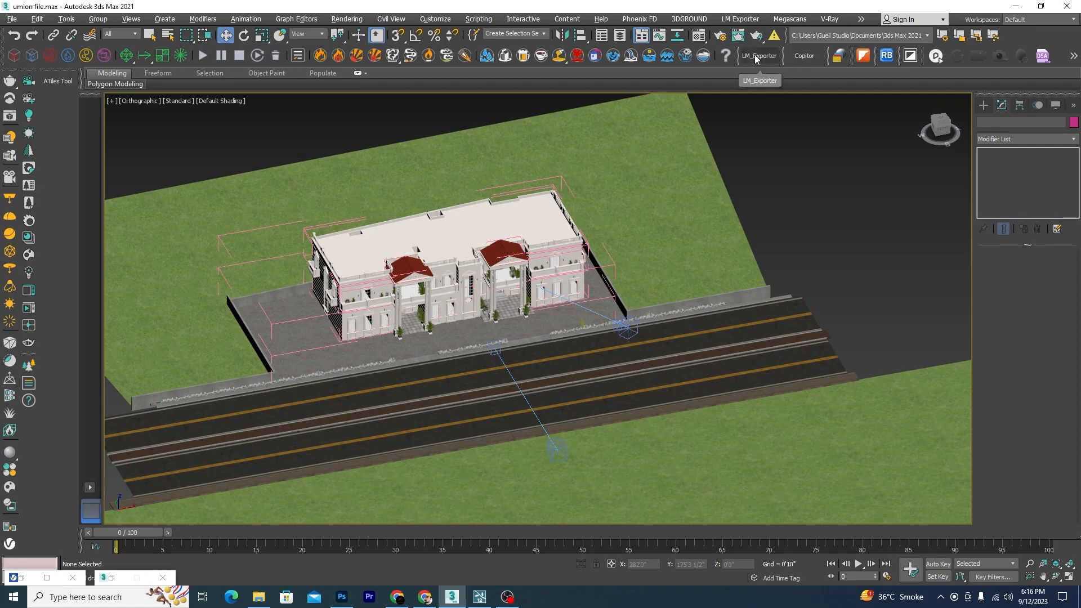
Examine the building's entrance tiles, paving, road and lawns up close and as a whole before exporting.
scroll(514, 266, up, 10)
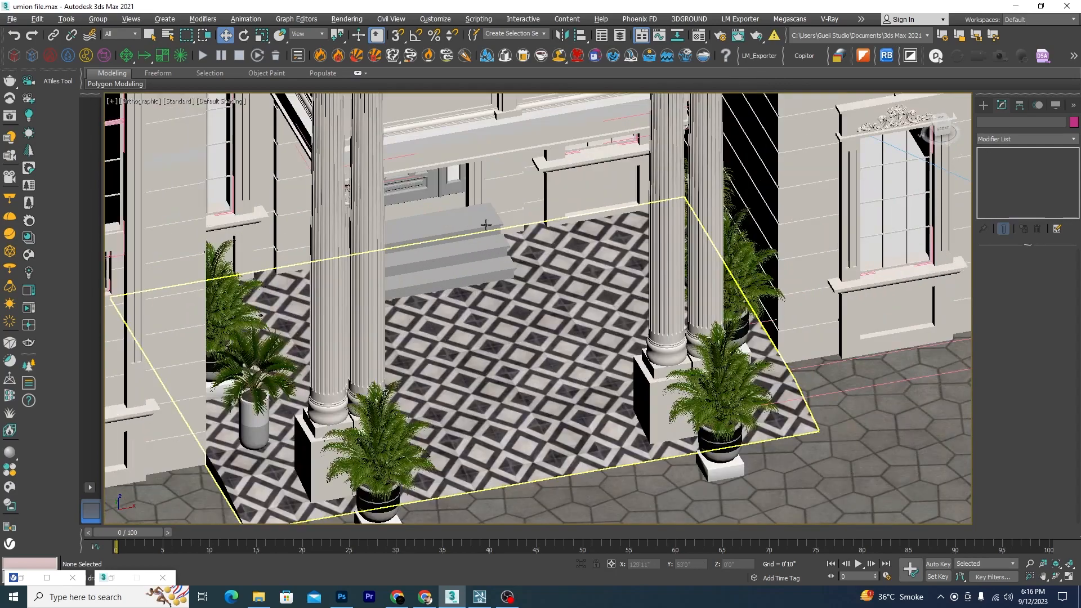
scroll(758, 257, down, 3)
scroll(759, 257, down, 2)
scroll(366, 326, up, 4)
scroll(563, 287, down, 9)
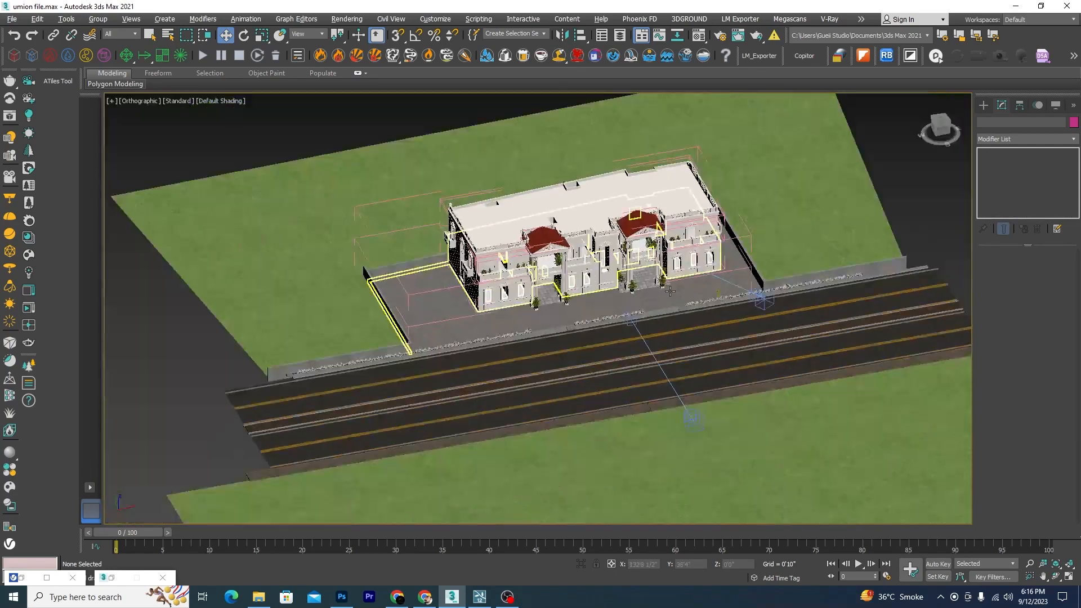
scroll(828, 211, up, 3)
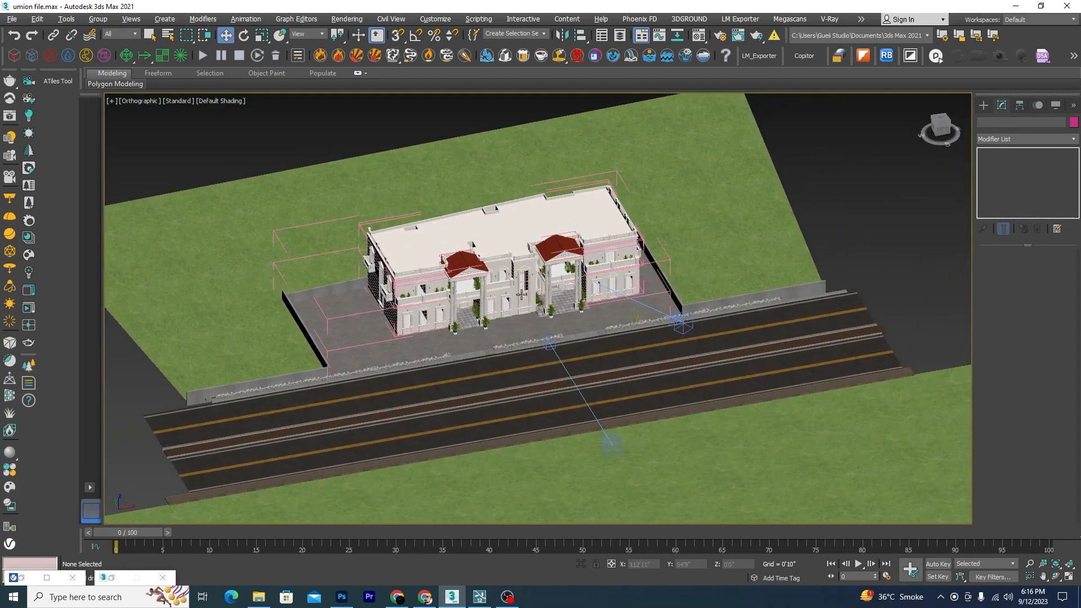
scroll(678, 314, up, 3)
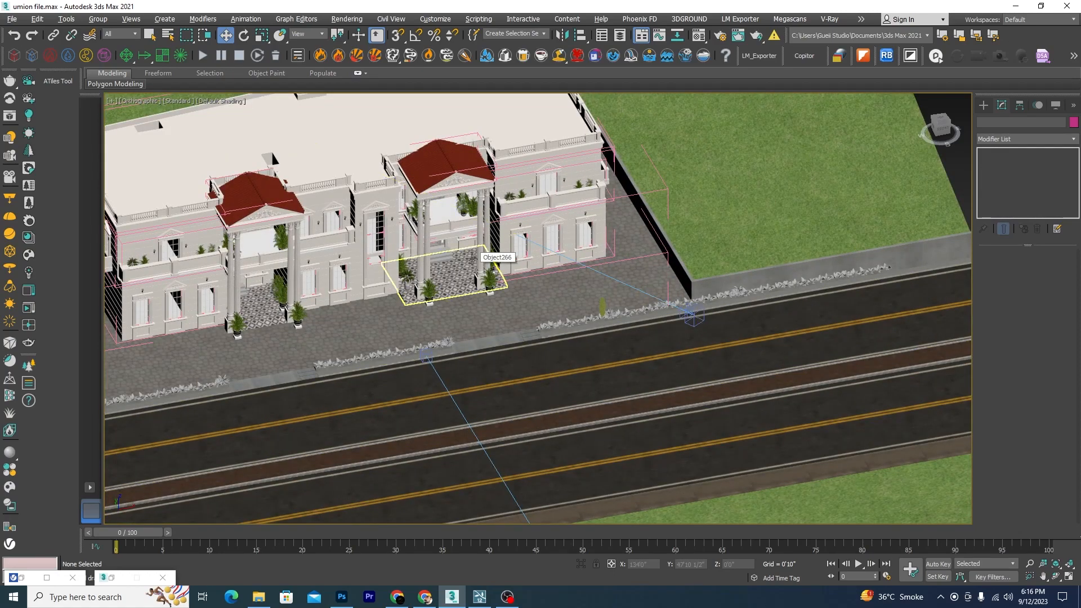
scroll(472, 258, down, 2)
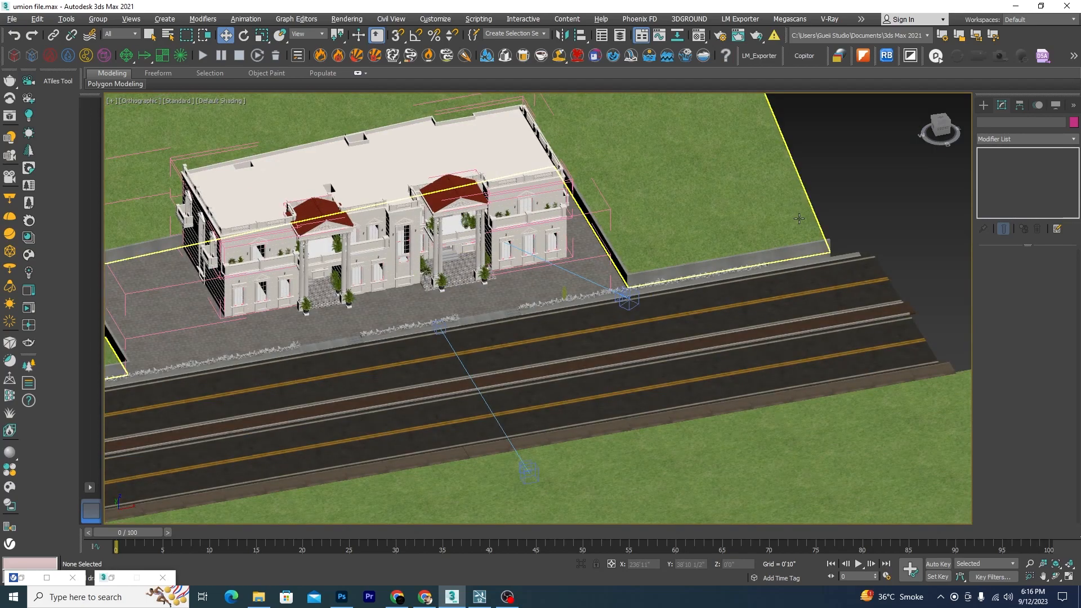
middle_drag(828, 185, 815, 189)
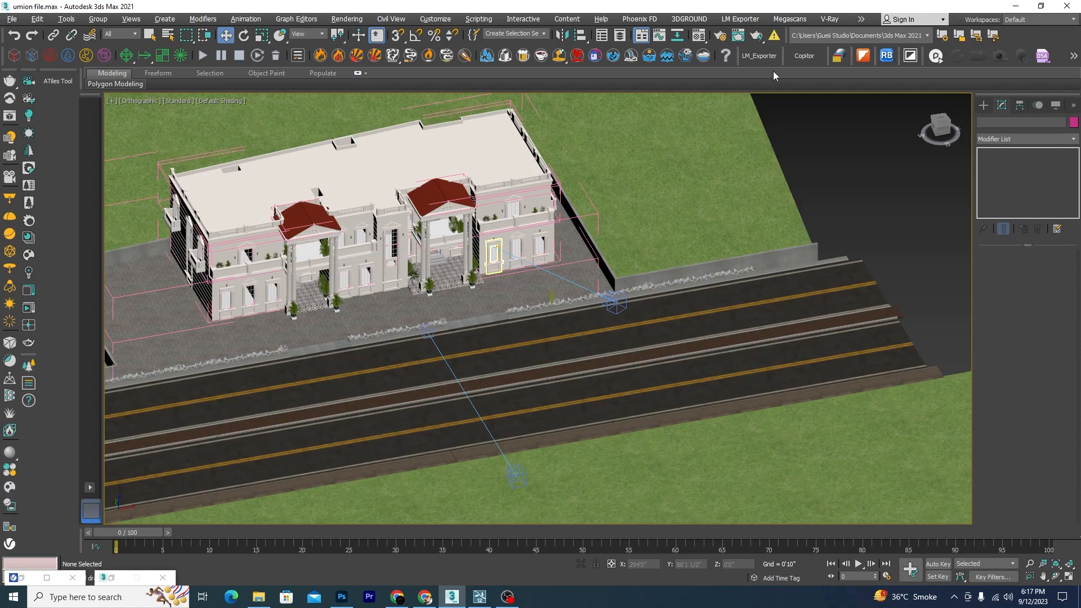
Start a LIME Exporter export of the whole scene.
click(758, 58)
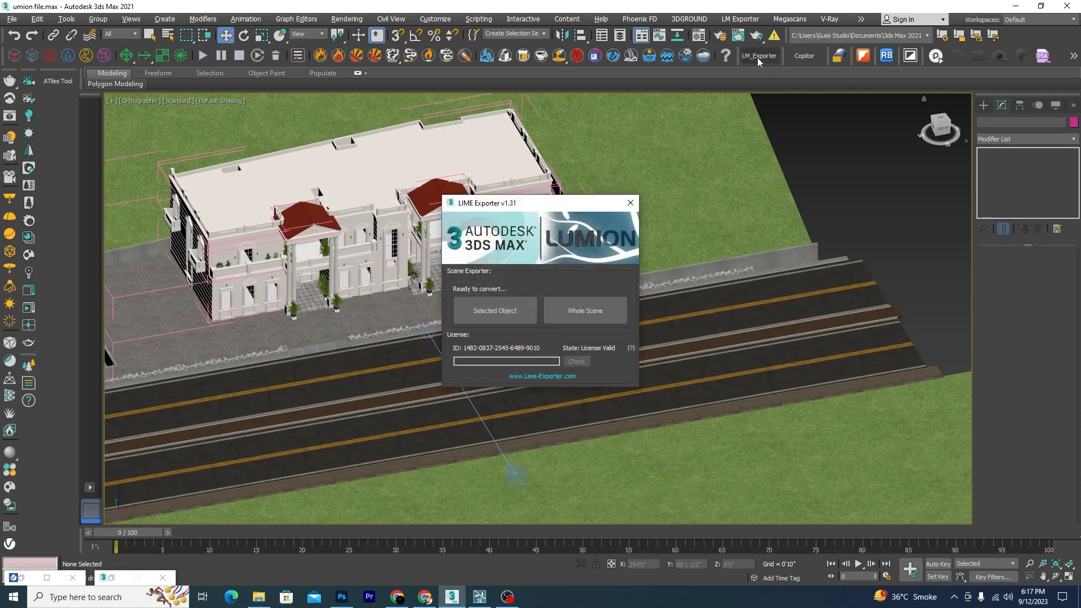
drag(541, 209, 754, 141)
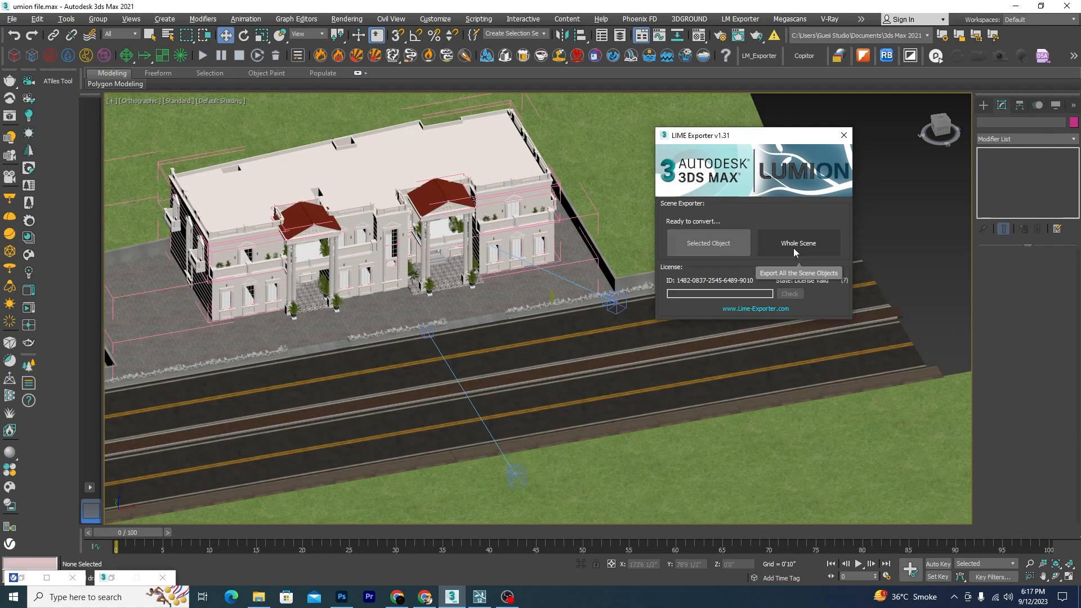
scroll(635, 218, down, 5)
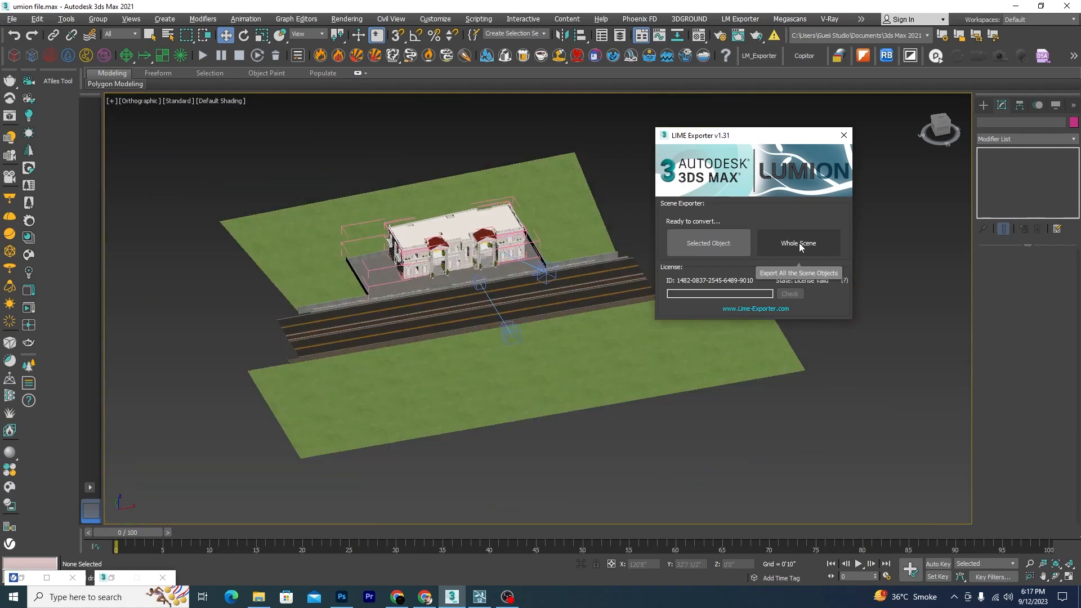
click(799, 243)
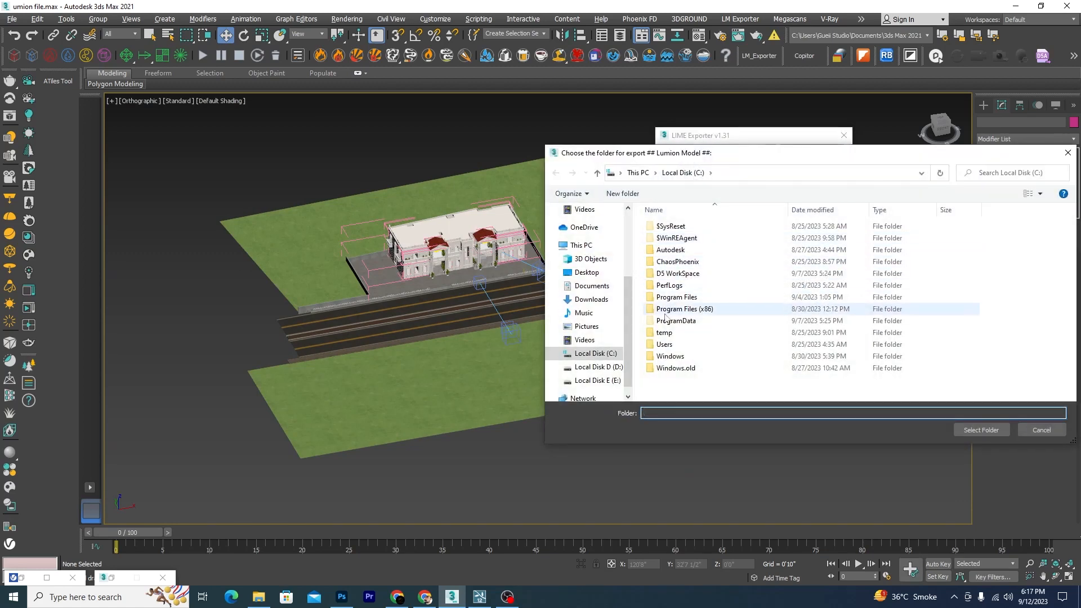
Browse to the lumion folder inside youtube intro video on Local Disk D for the export destination.
click(598, 367)
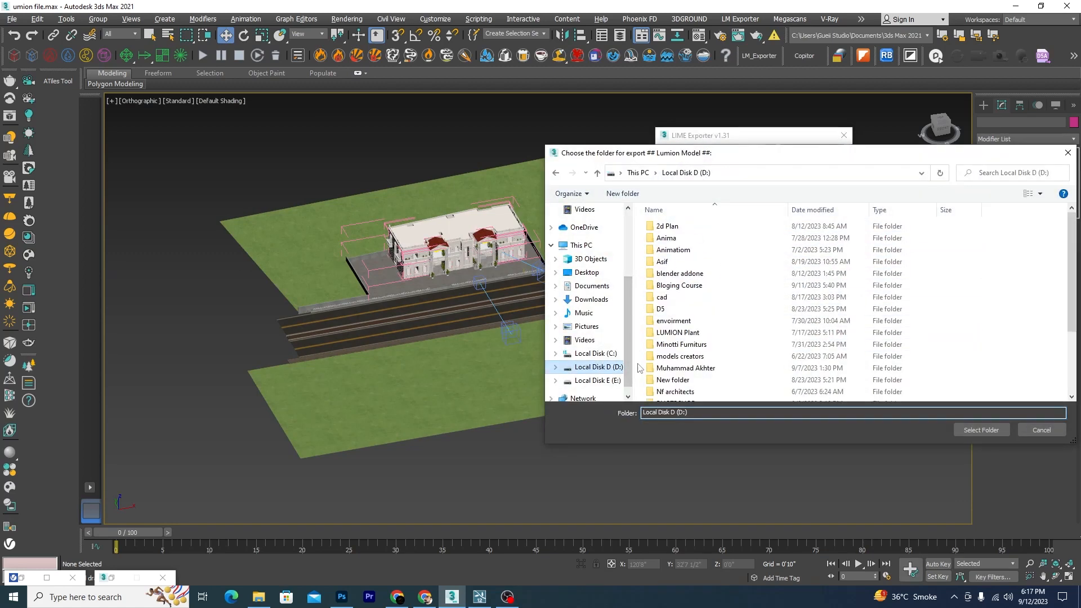
scroll(639, 368, down, 5)
double_click(692, 394)
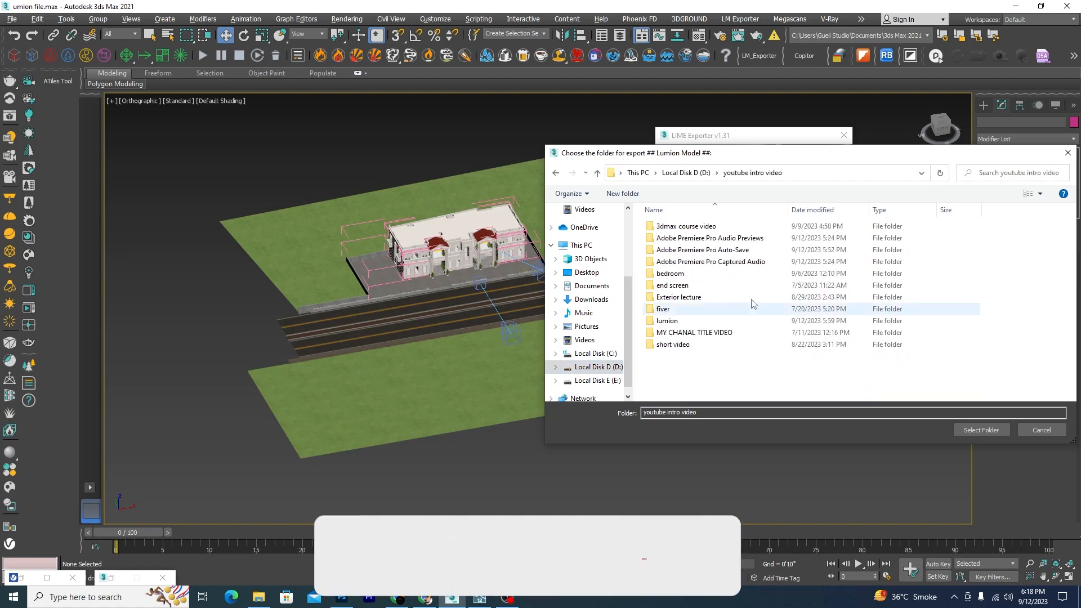
click(715, 321)
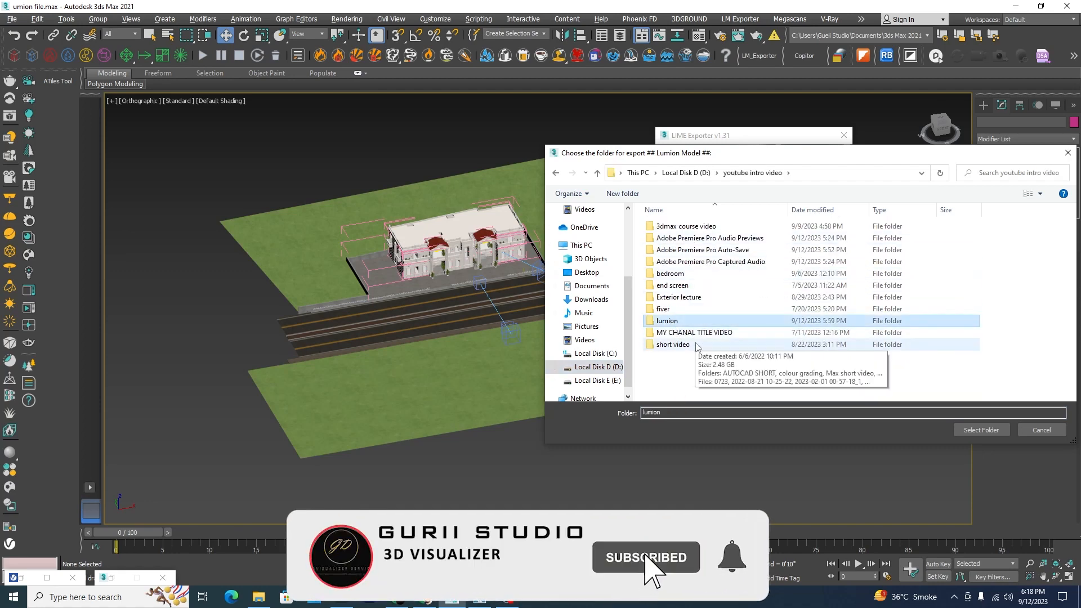
double_click(671, 321)
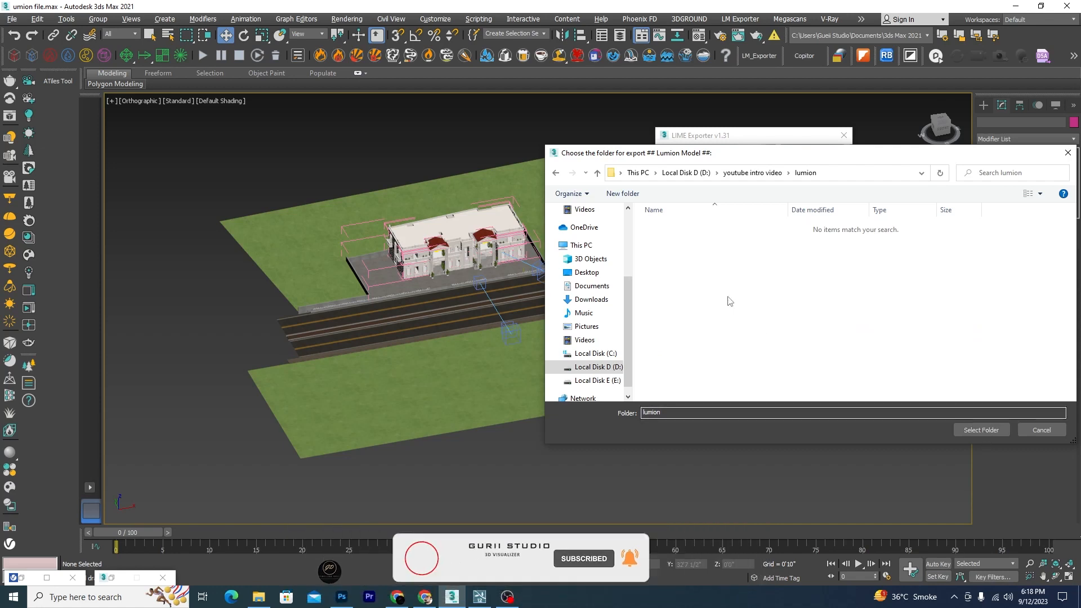
Create a folder named "lumion file" there and choose it as the export destination.
right_click(715, 279)
mouse_move(757, 399)
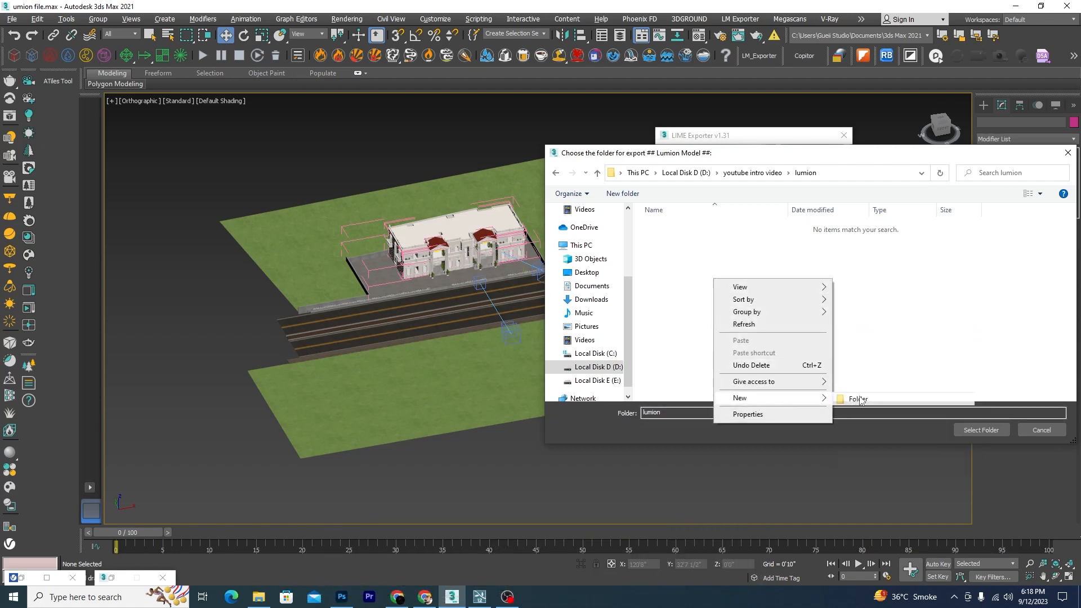
click(859, 399)
text(lu)
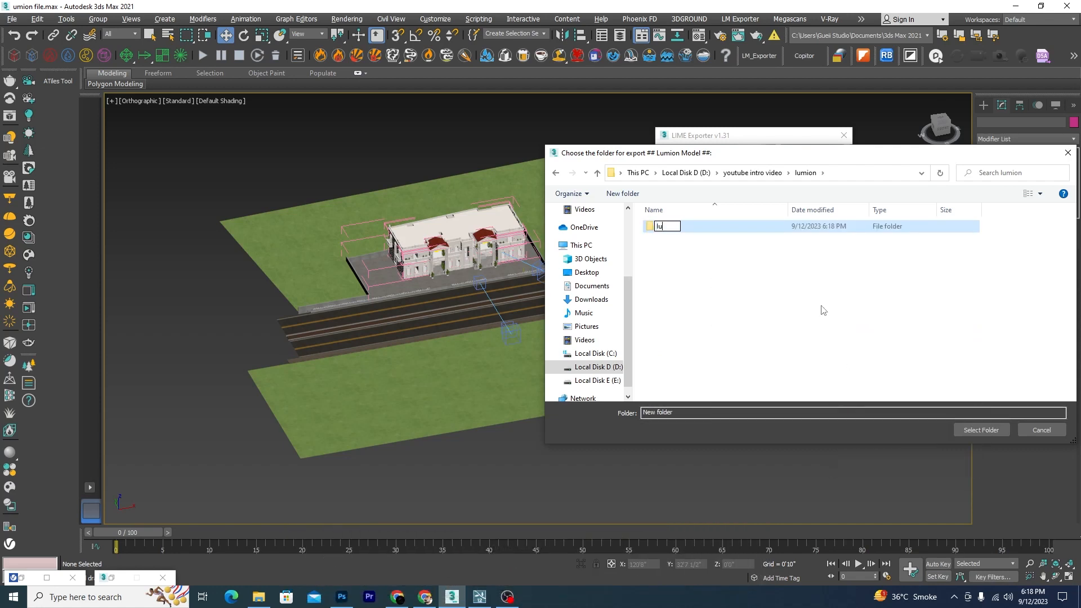
text(mion file)
click(686, 253)
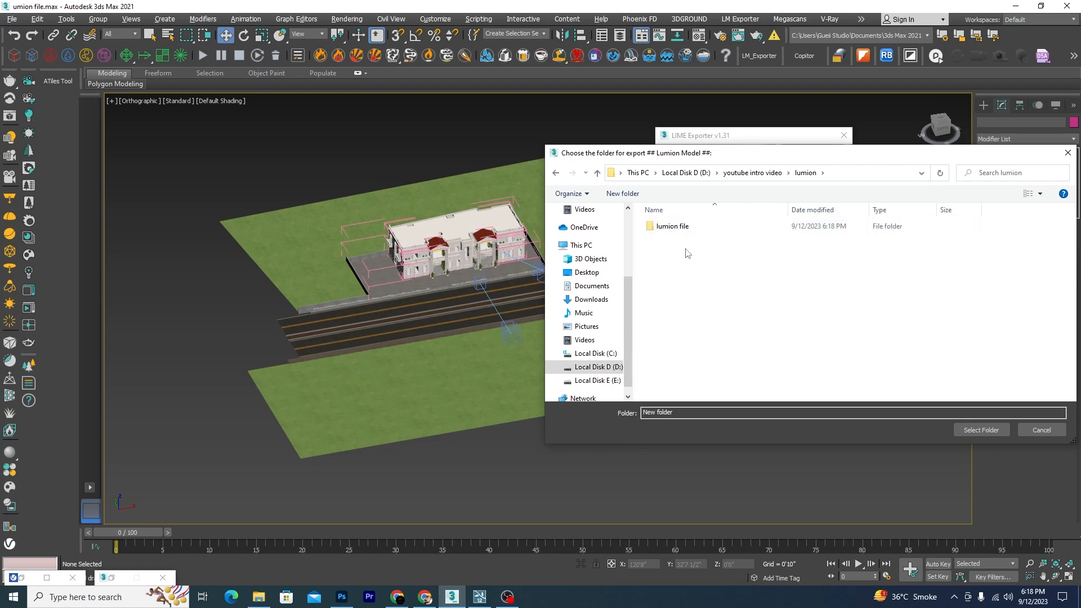
click(684, 227)
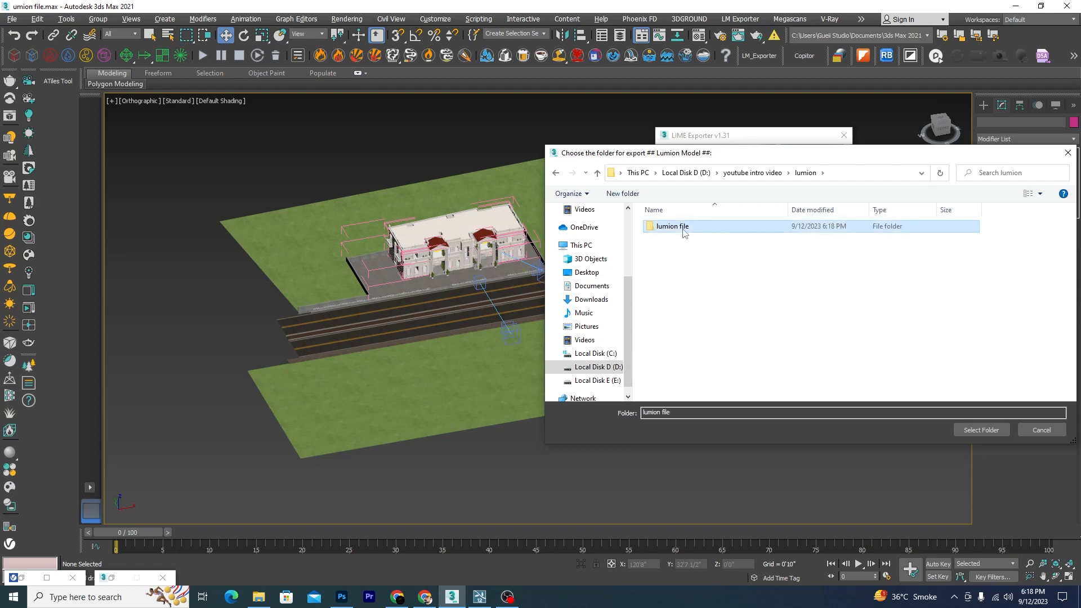
click(981, 430)
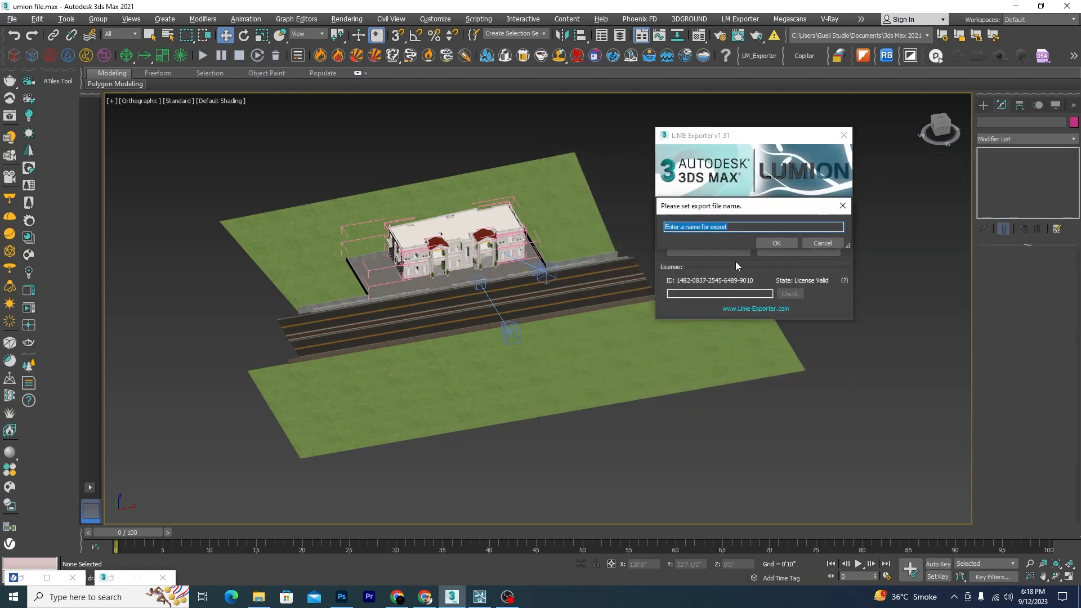
Name the export file "classi elevation" and run the export.
key(BackSpace)
text(clas)
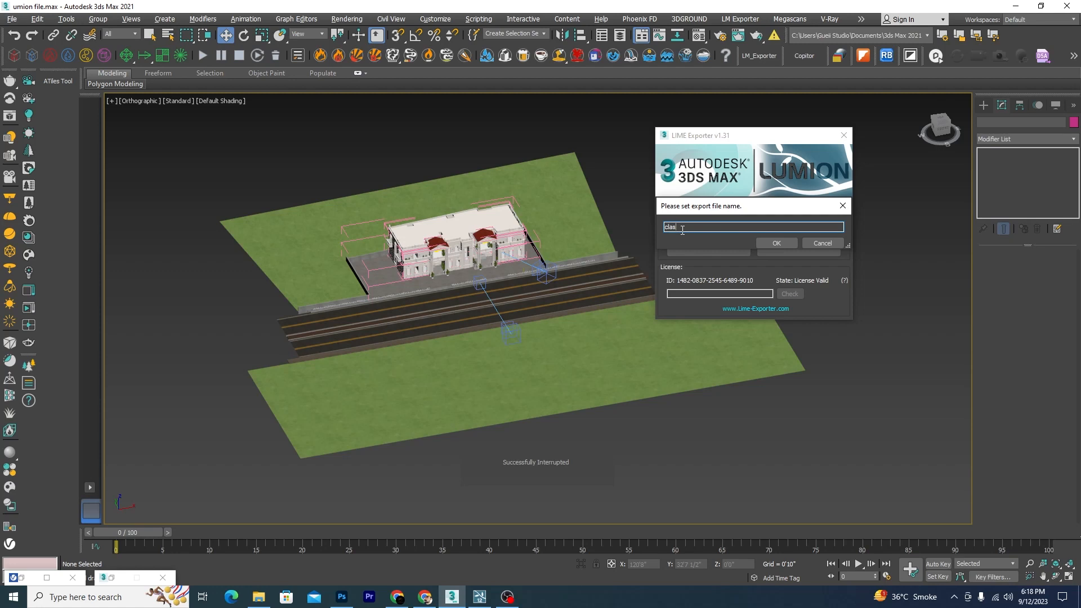
text(si elevation)
click(787, 243)
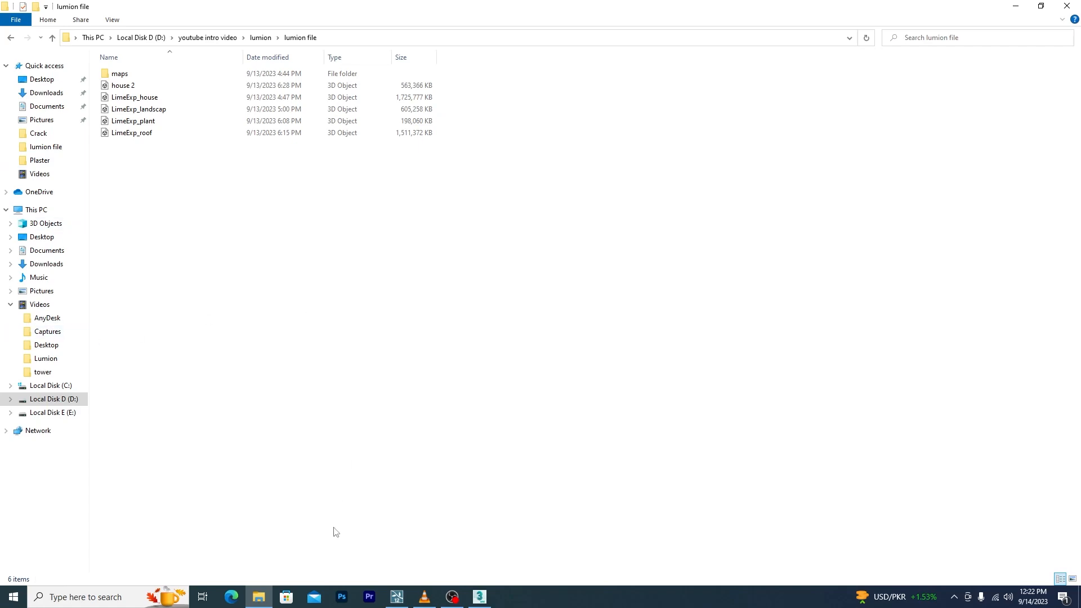
Switch to Lumion and import the LimeExp_landscap model from the lumion file folder into the Main (default) category.
click(397, 596)
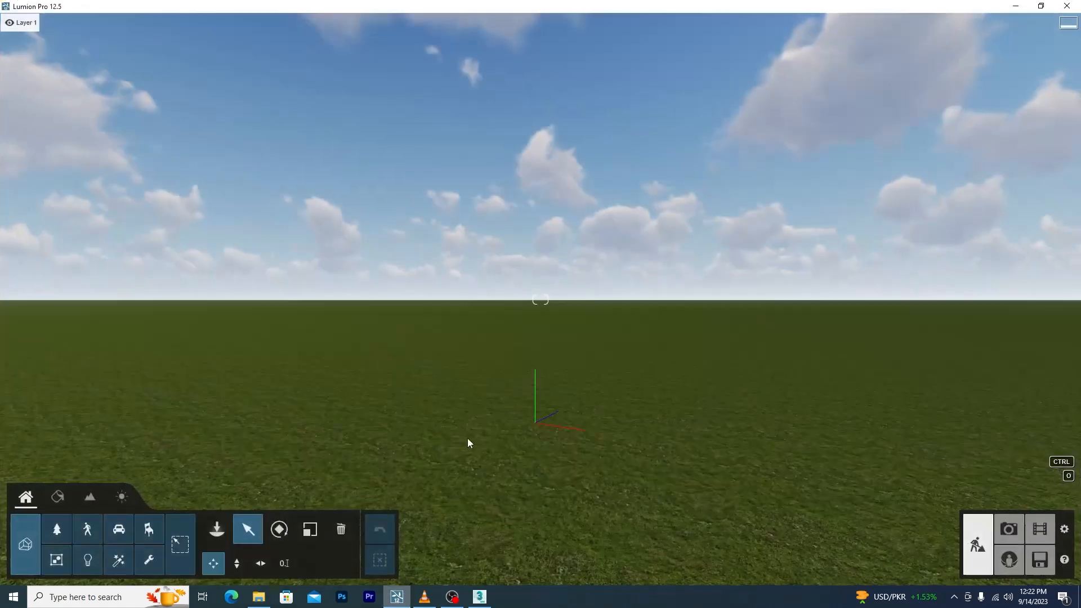
click(27, 546)
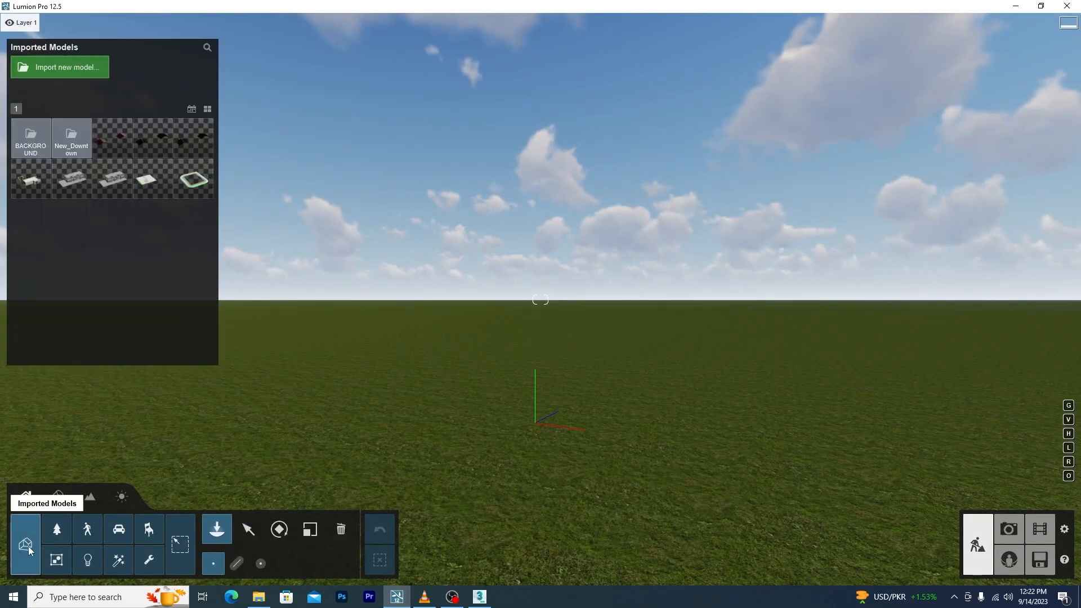
click(62, 67)
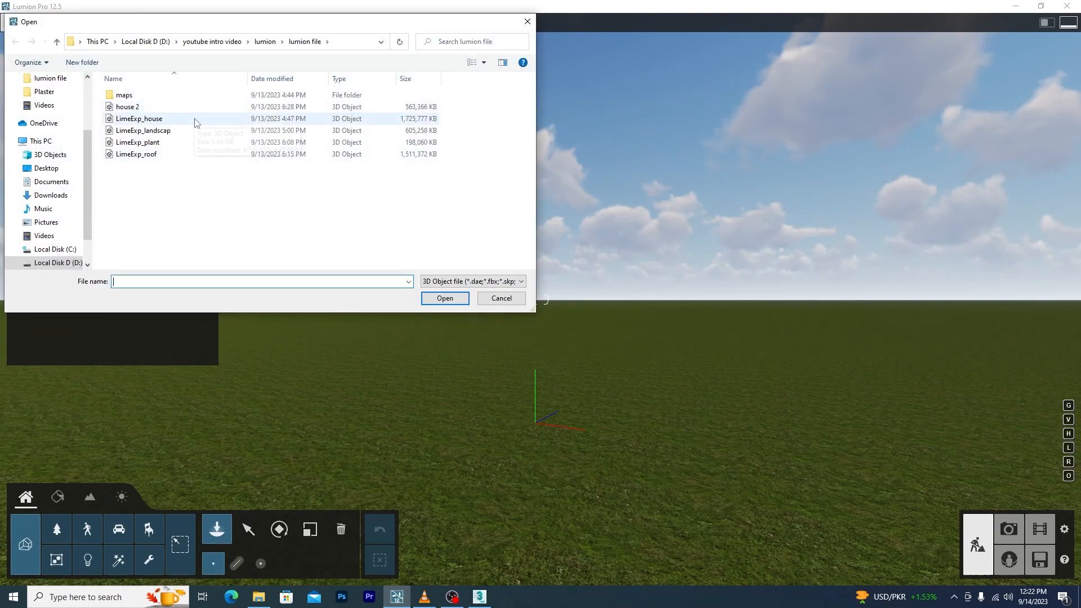
click(159, 132)
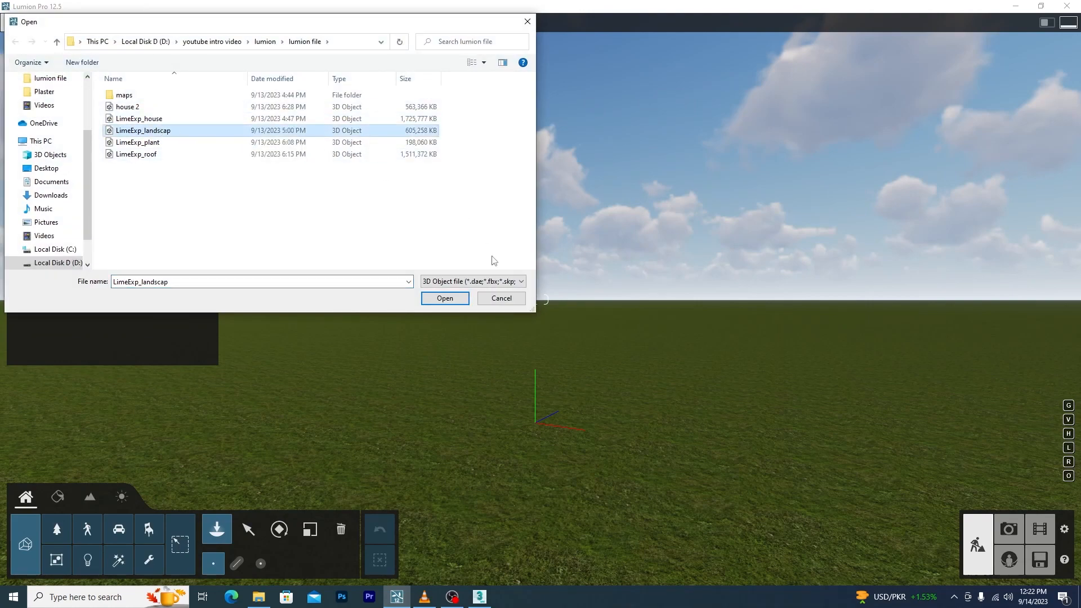
click(456, 299)
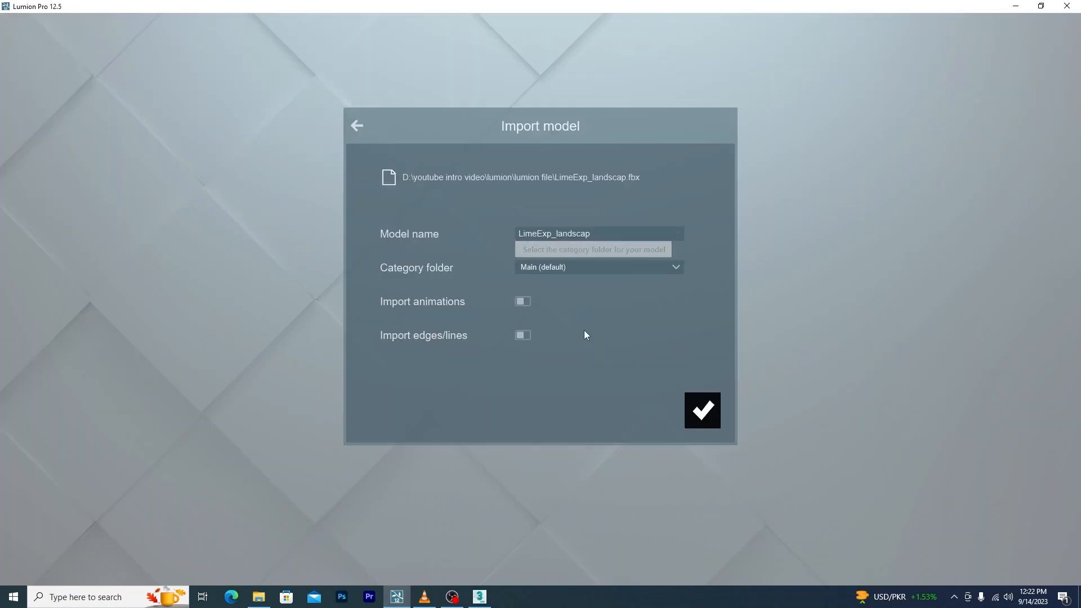
click(522, 301)
click(523, 334)
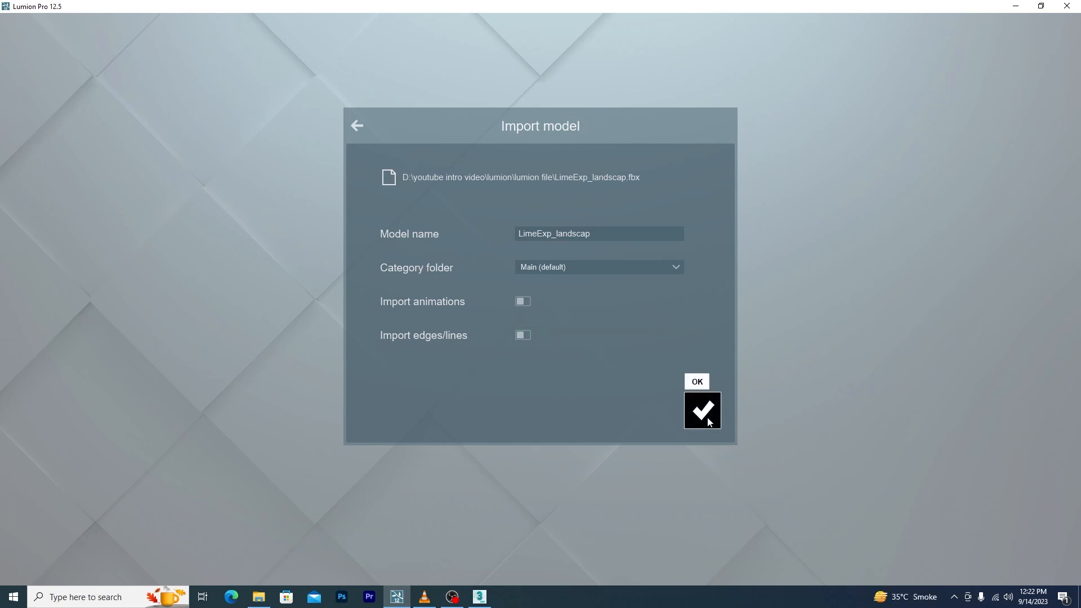
click(703, 410)
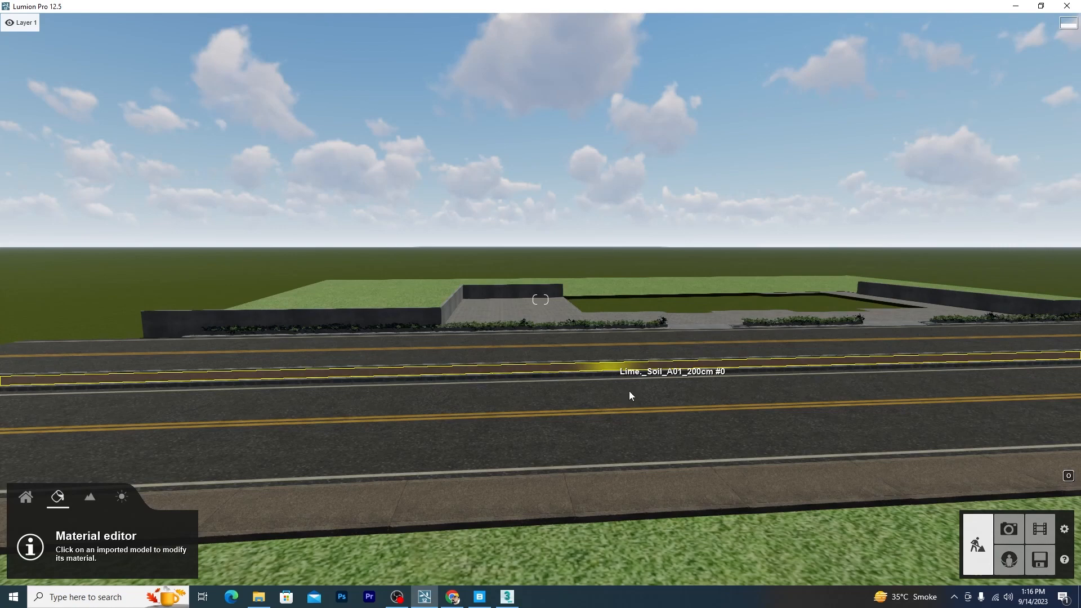
Import the LimeExp_house model from the lumion file folder into the Main (default) category.
key(w)
key(s)
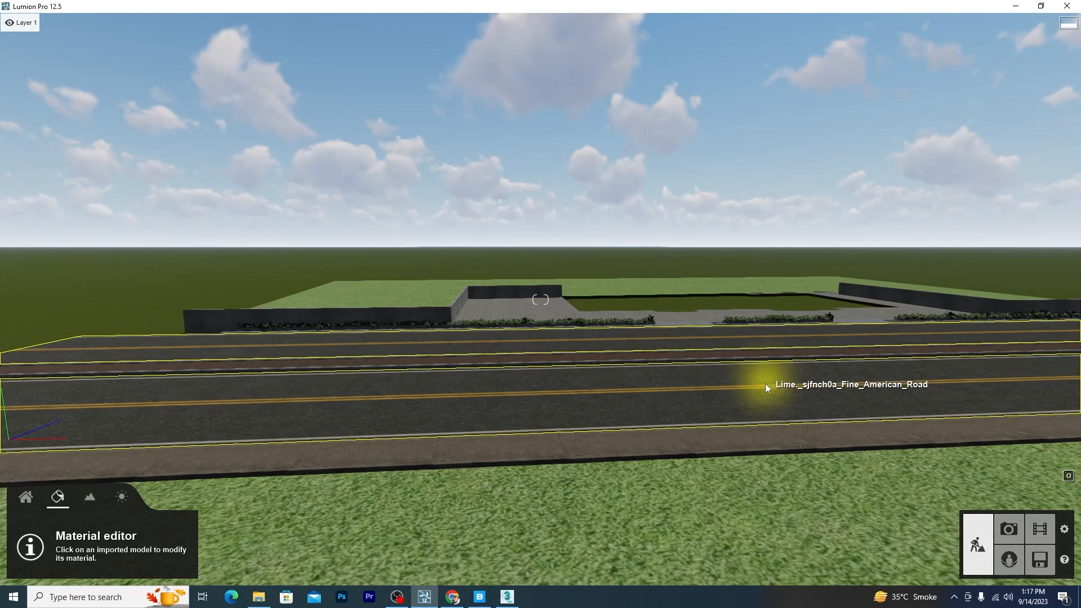
key(s)
key(s)
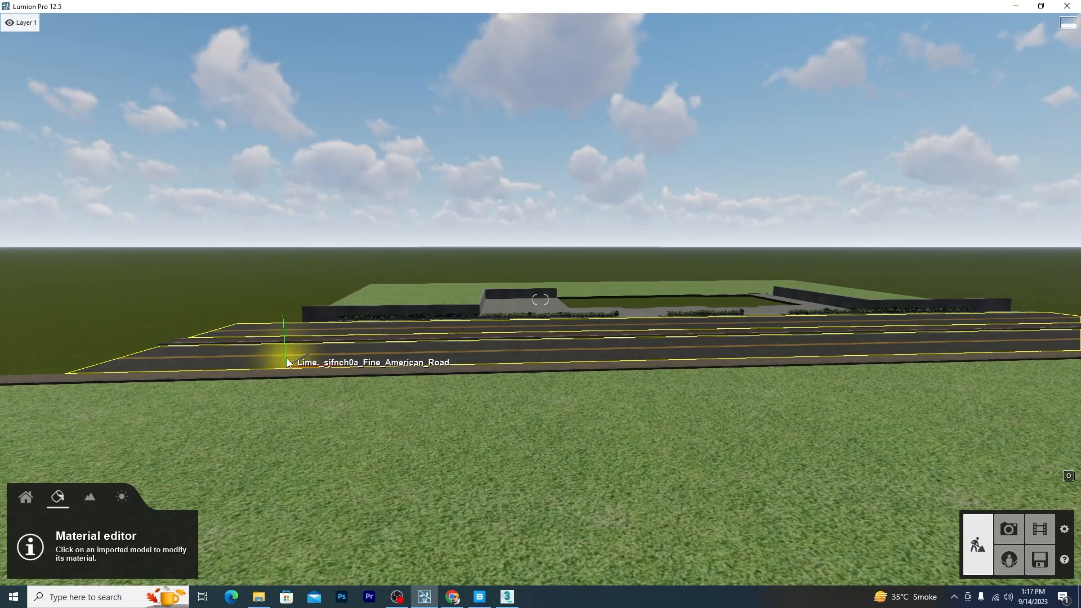
click(25, 499)
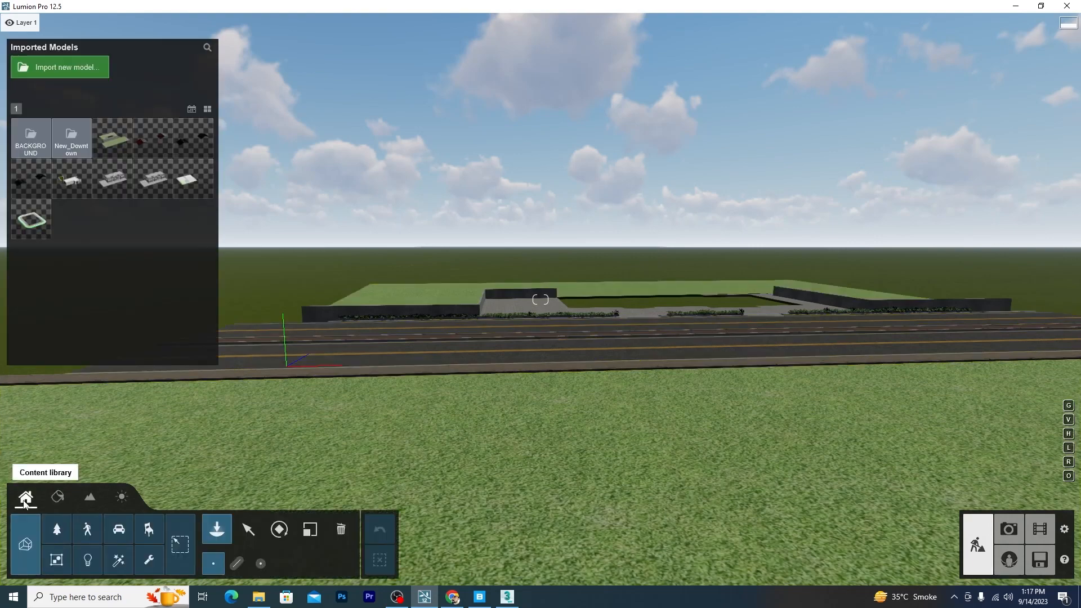
click(59, 66)
click(128, 108)
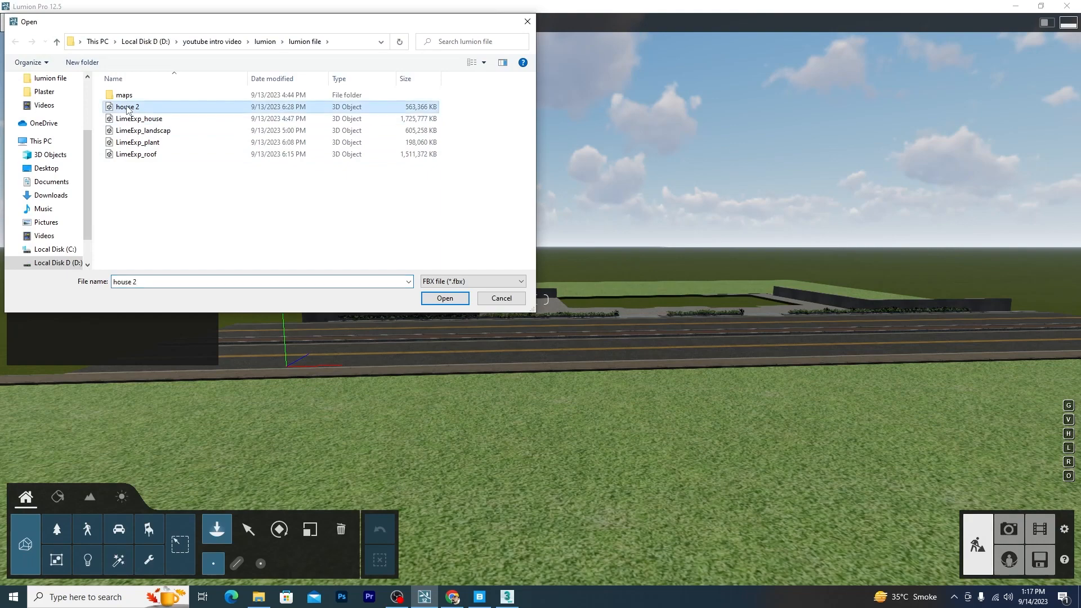
click(138, 119)
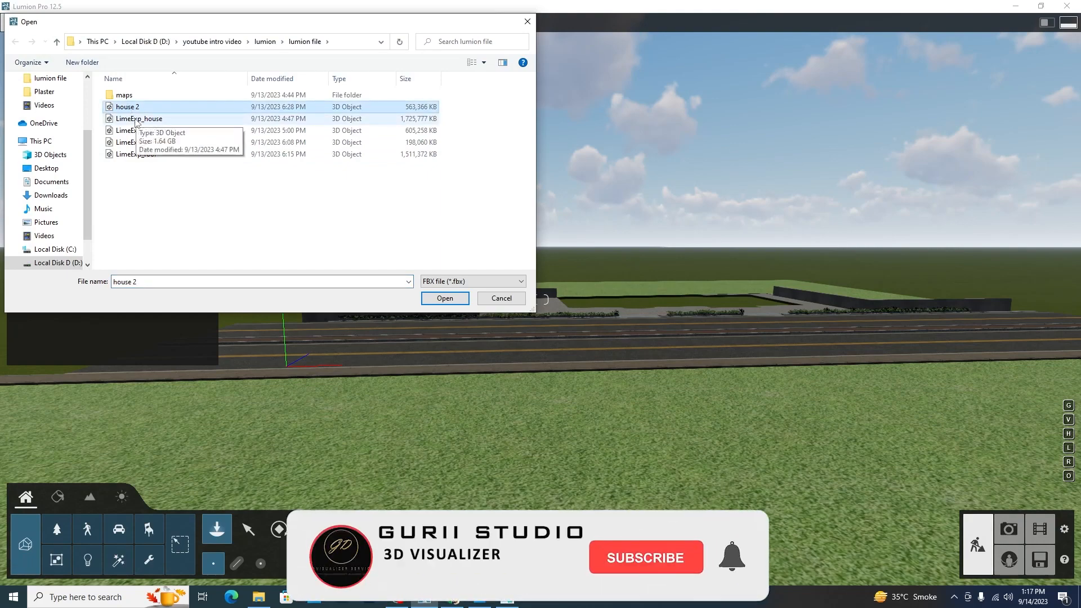
click(445, 298)
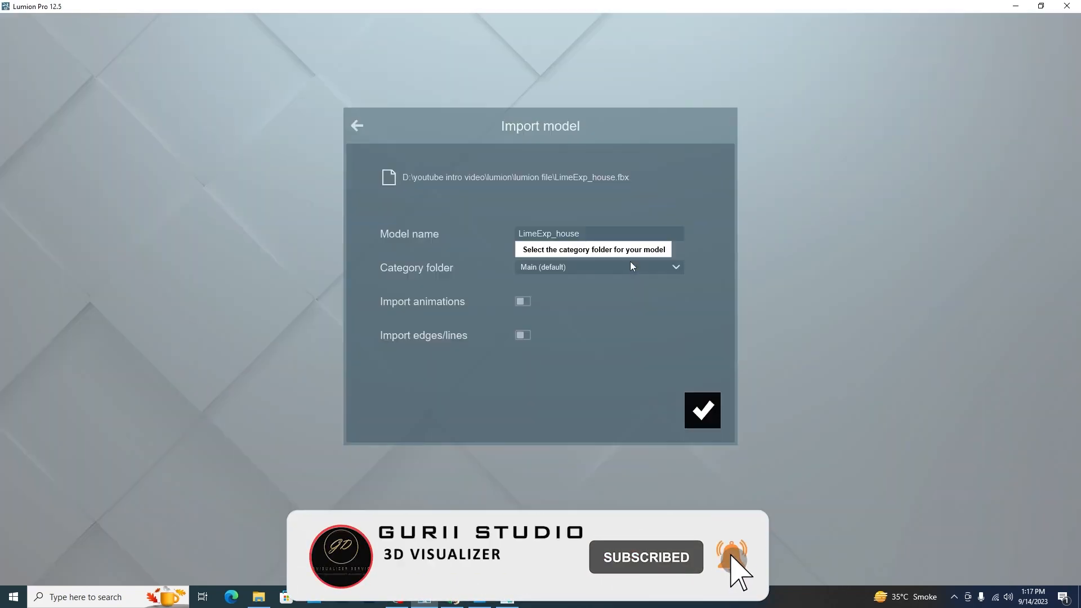
click(703, 410)
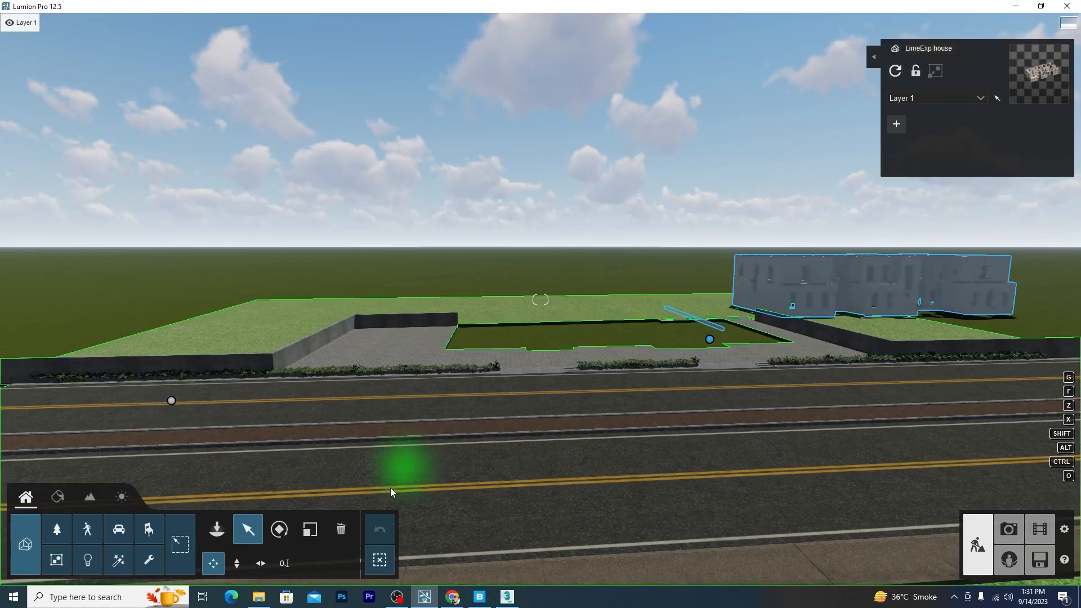
Select both the LimeExp landscap and LimeExp house models and align their positions.
click(259, 598)
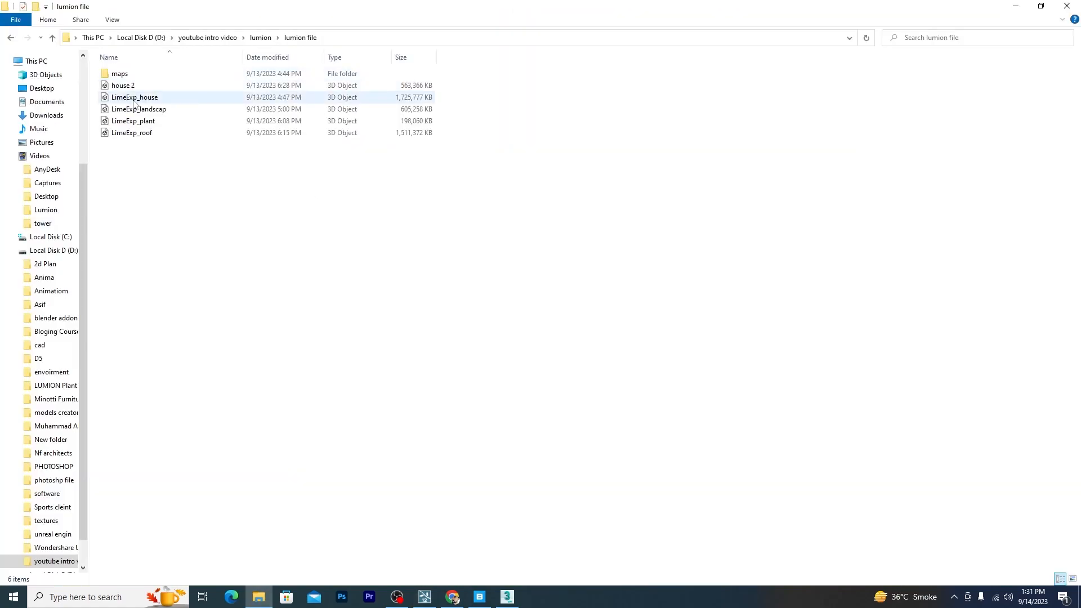
click(426, 598)
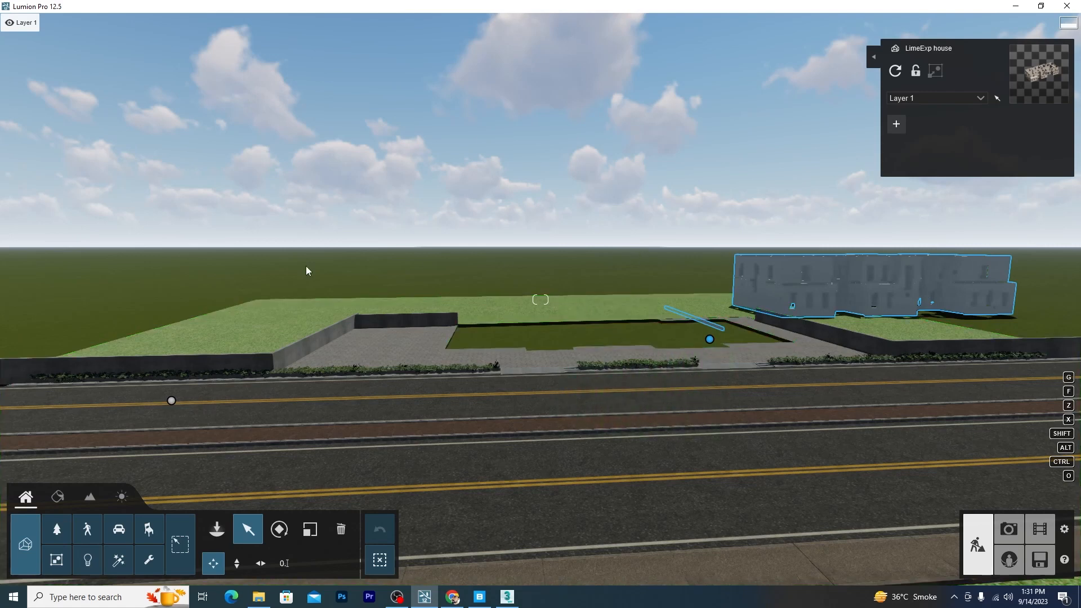
click(171, 401)
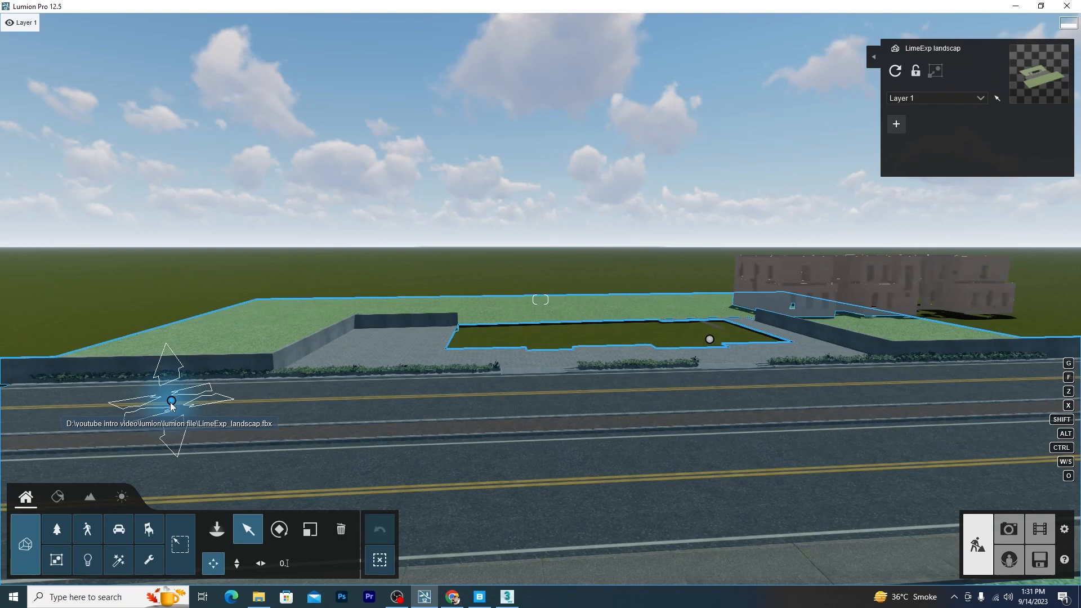
ctrl+click(710, 340)
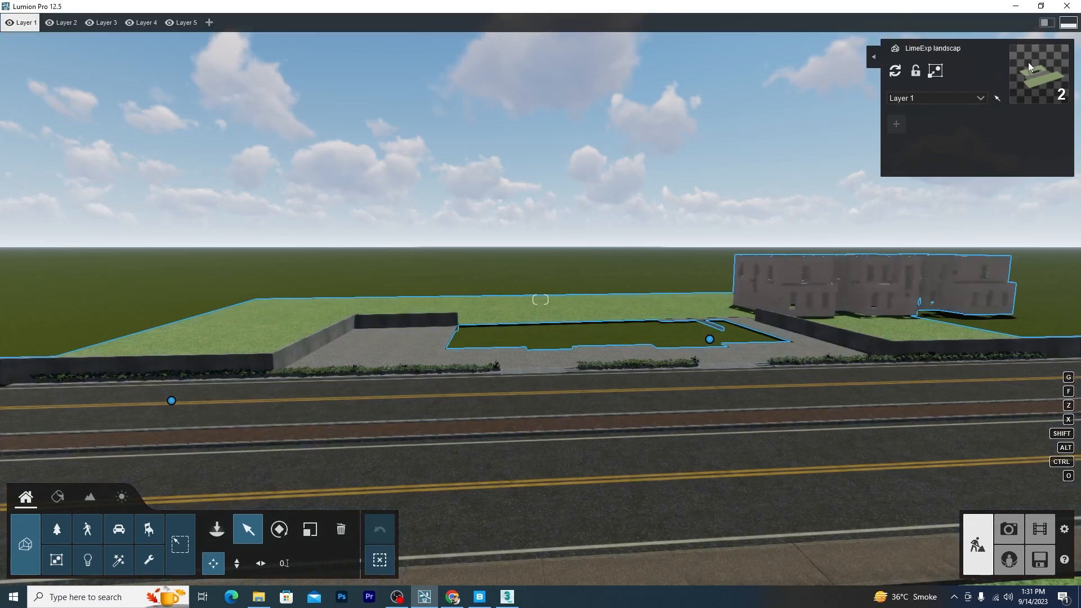
click(875, 58)
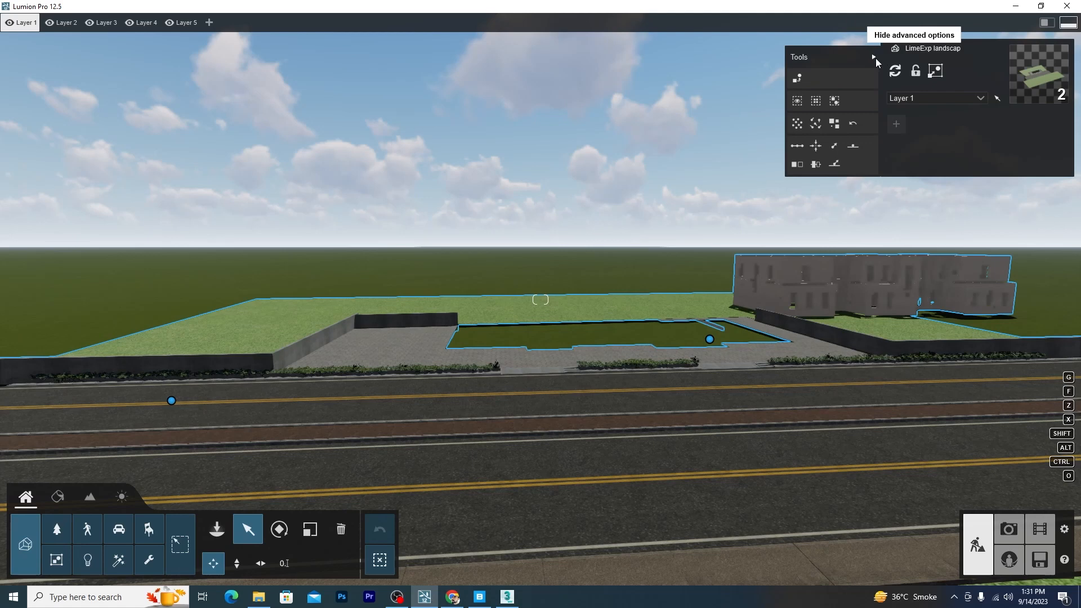
click(817, 145)
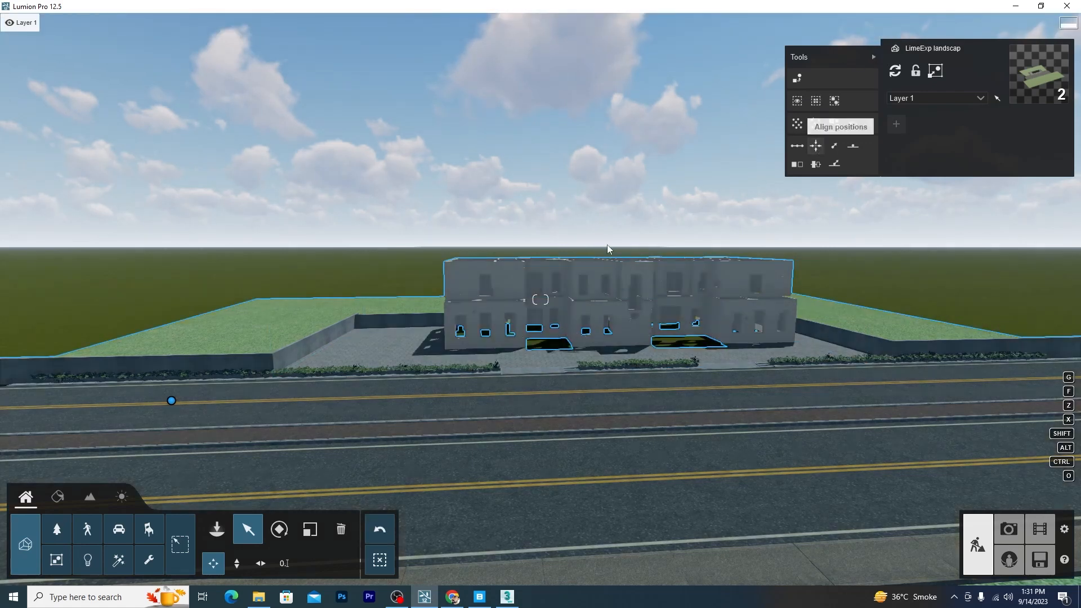
Import the house 2 model from the lumion file folder into the Main (default) category.
scroll(589, 336, up, 3)
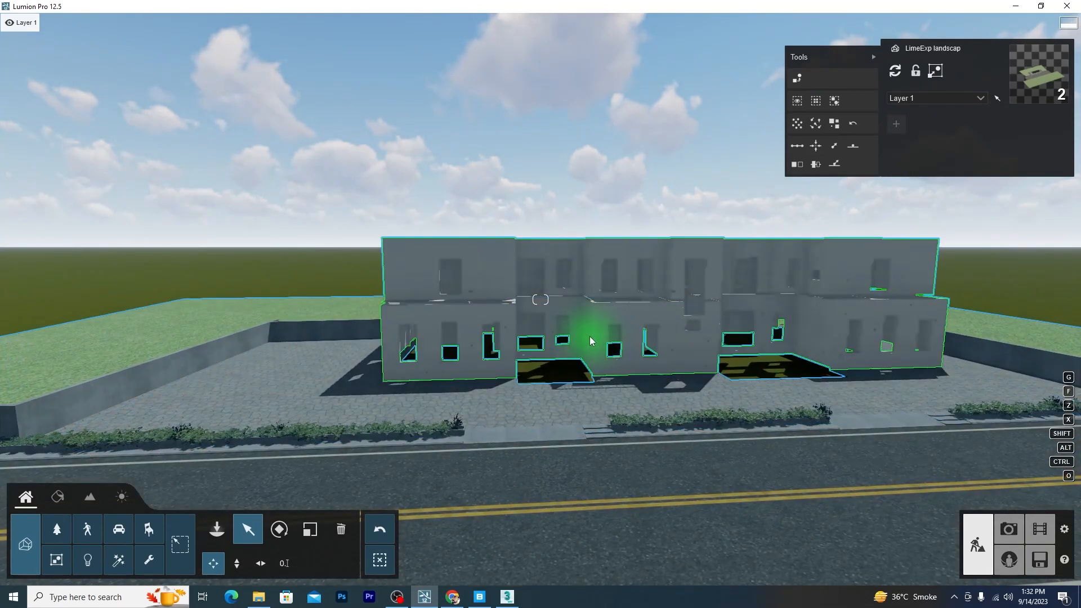
scroll(689, 388, up, 4)
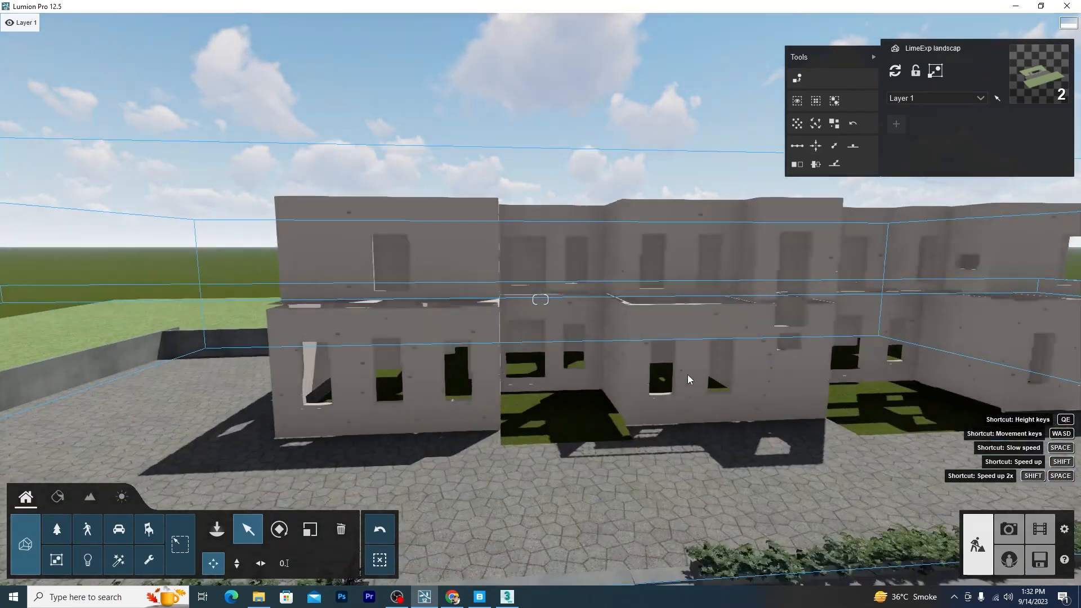
scroll(529, 474, down, 1)
scroll(512, 467, up, 5)
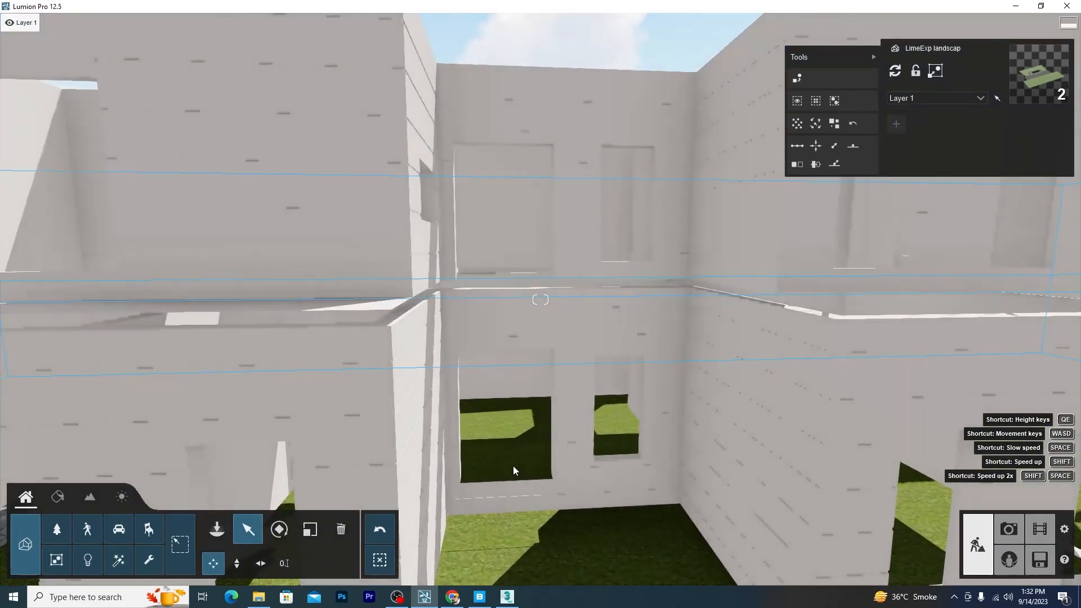
scroll(515, 410, down, 8)
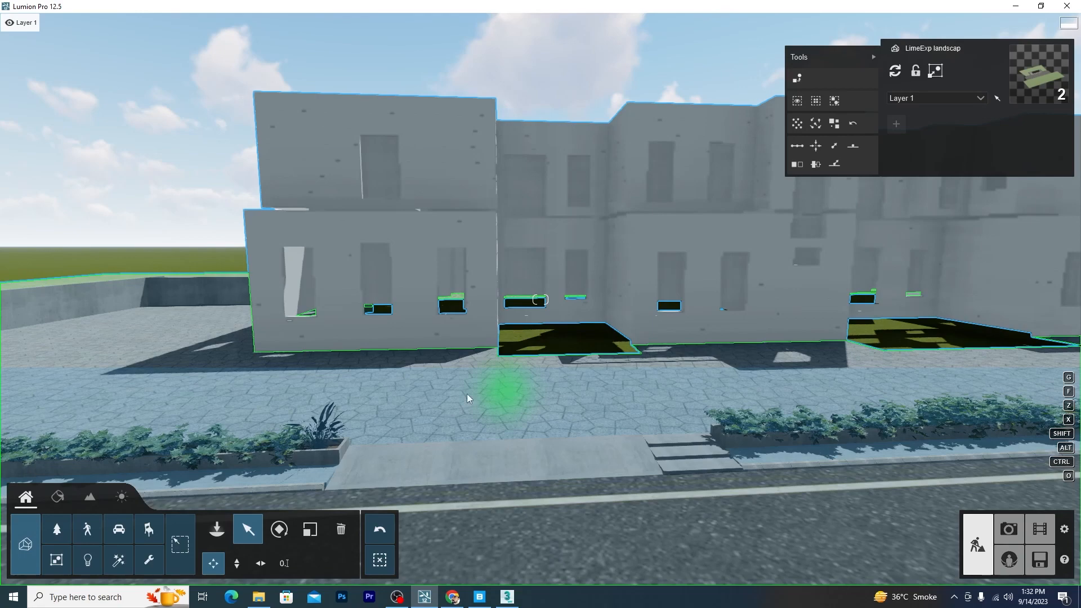
click(25, 543)
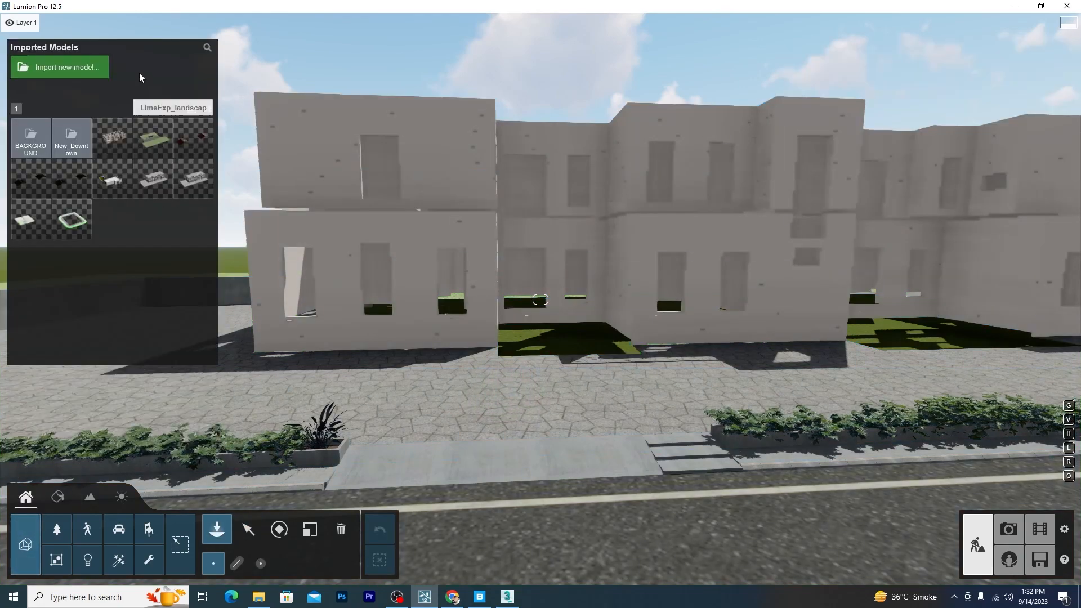
click(63, 67)
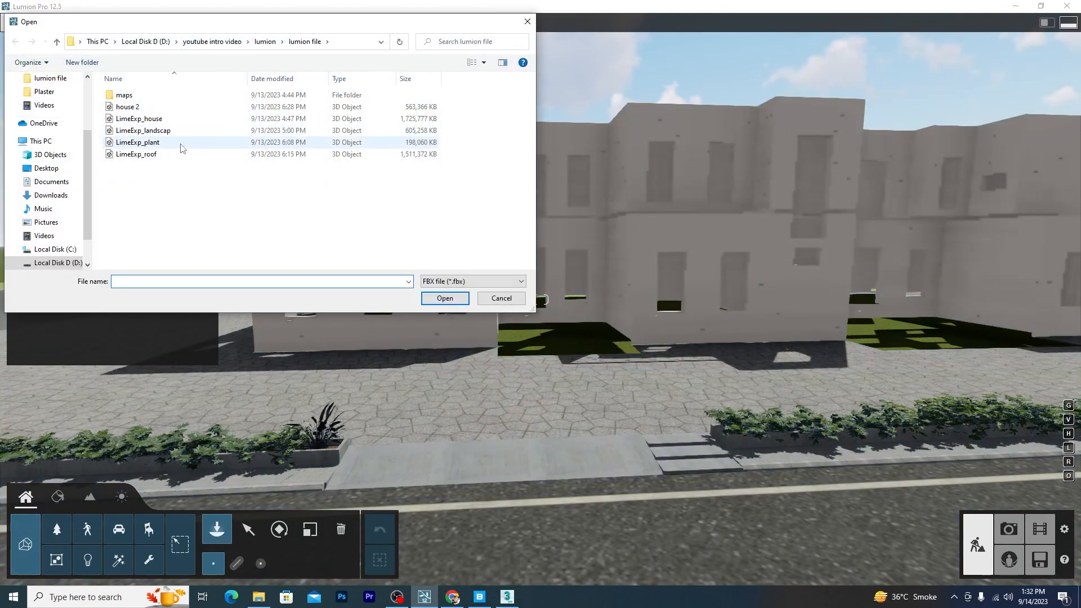
click(121, 108)
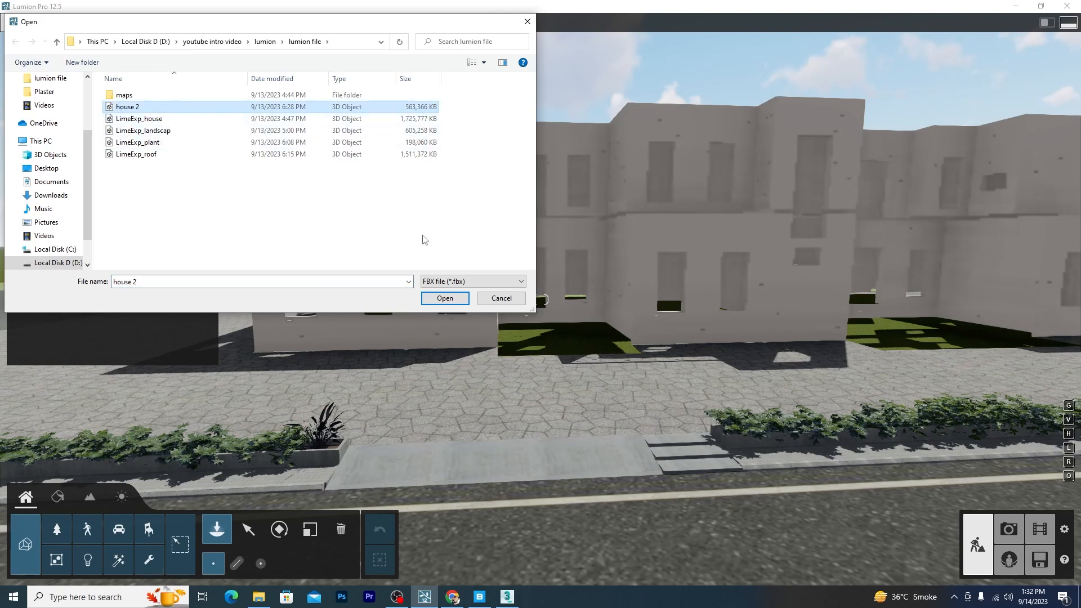
click(445, 299)
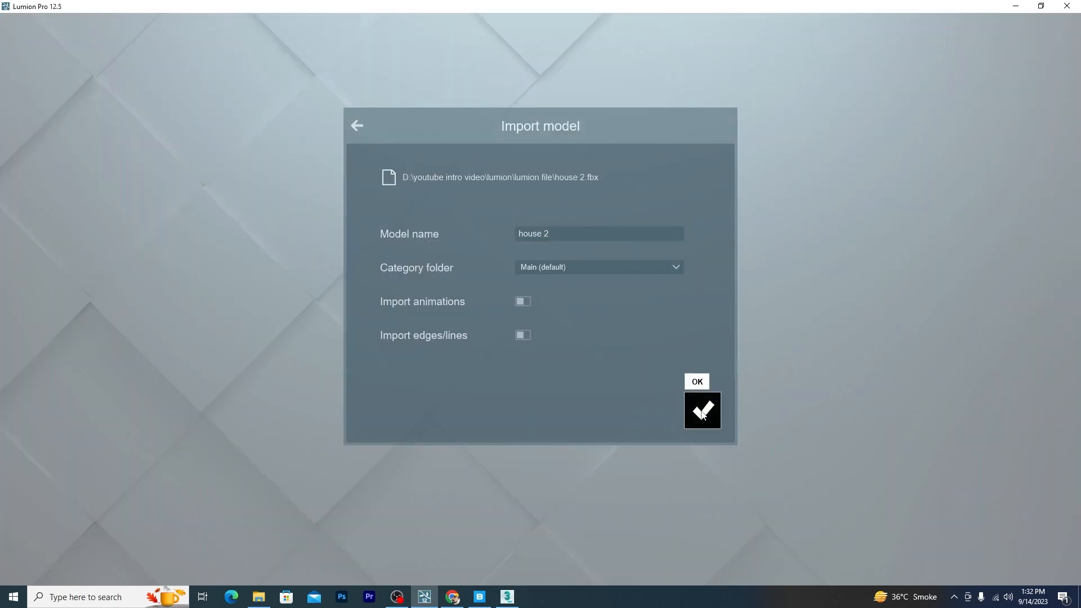
click(702, 410)
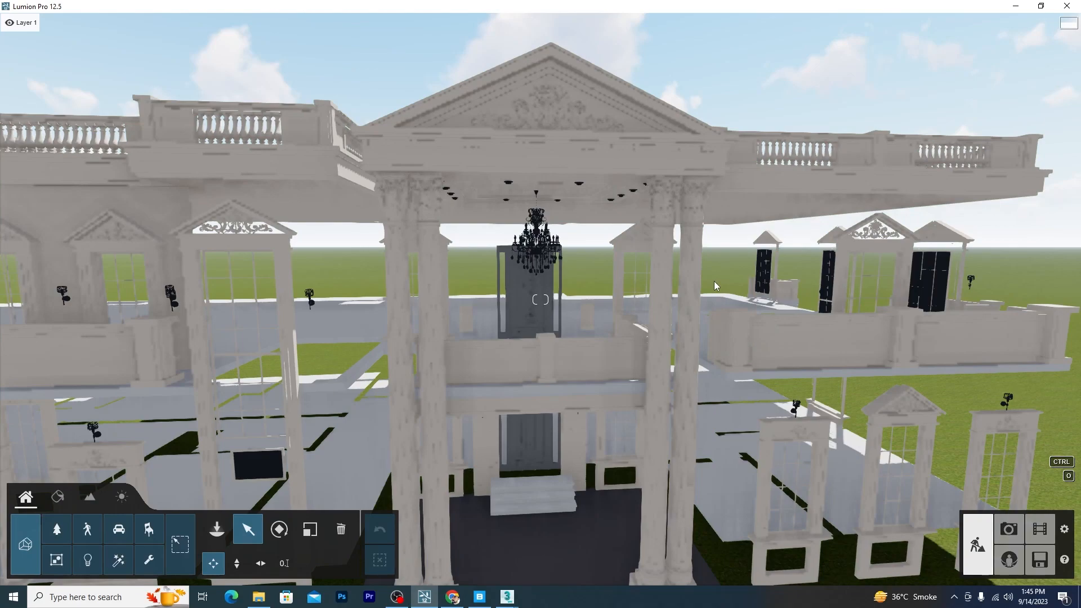
Select both the LimeExp house and house 2 models and align their positions.
middle_drag(713, 282, 727, 235)
scroll(727, 236, down, 5)
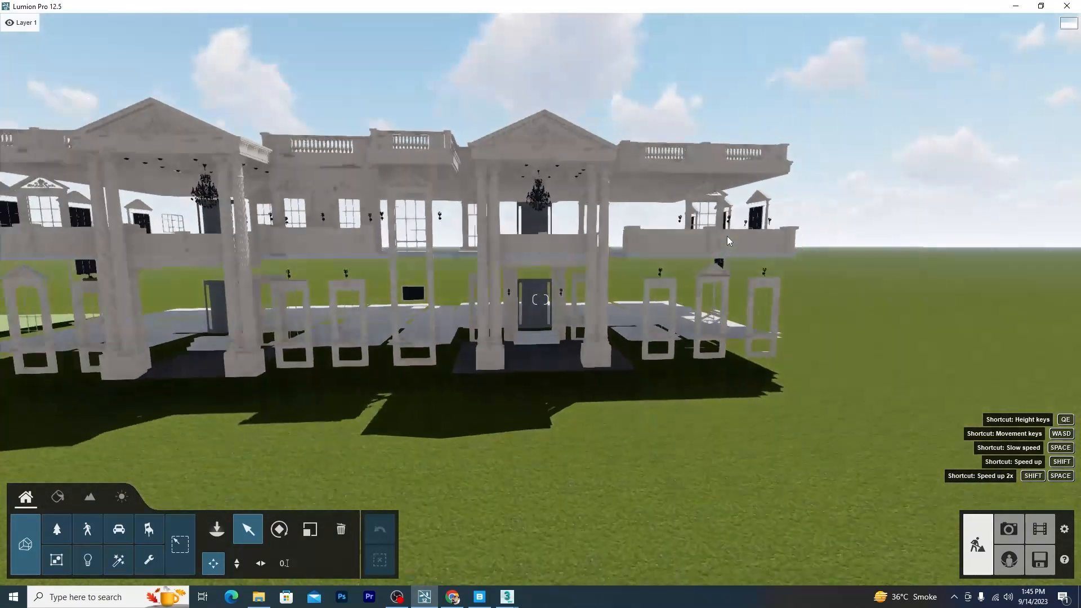
scroll(727, 235, down, 2)
key(a)
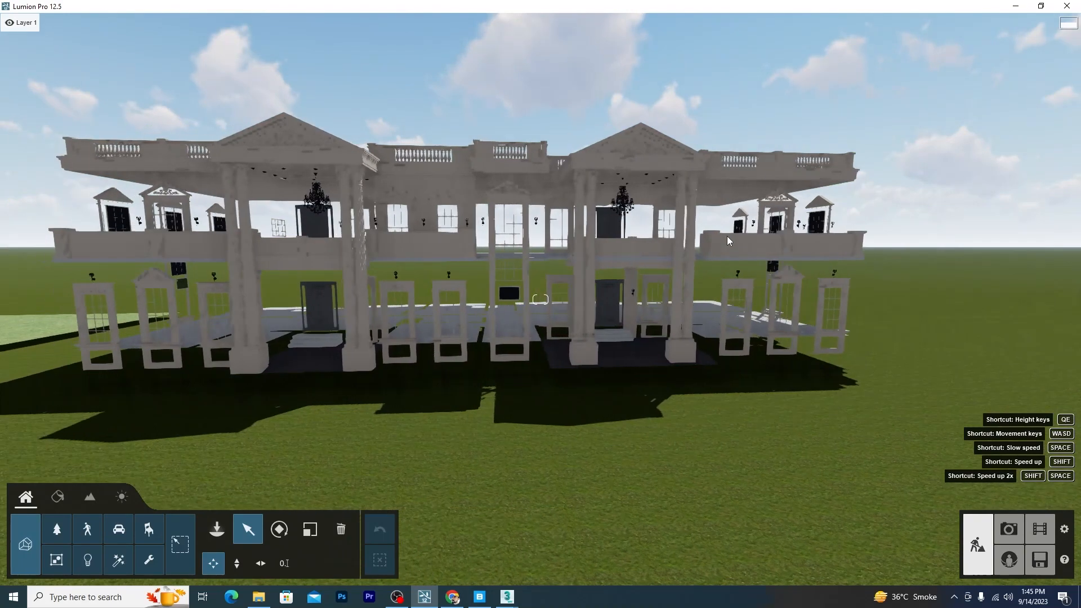
key(a)
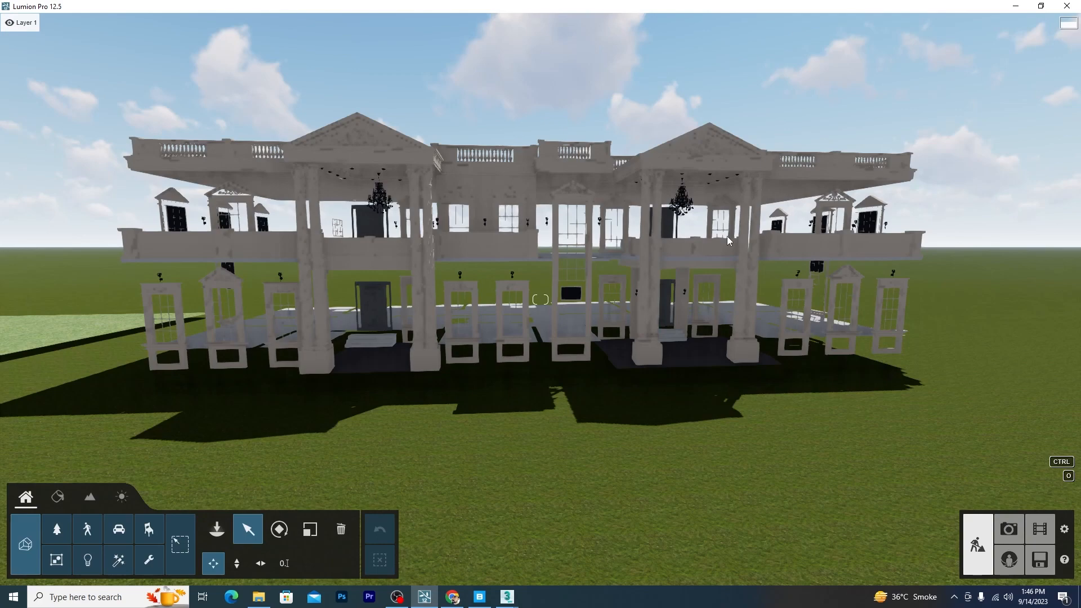
key(shift+s)
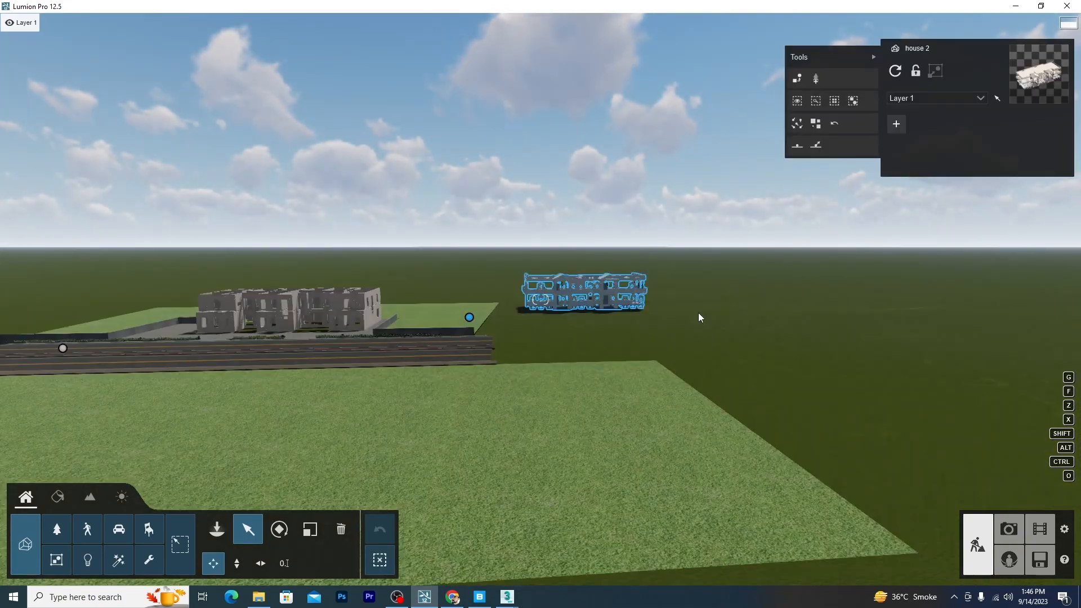
click(216, 529)
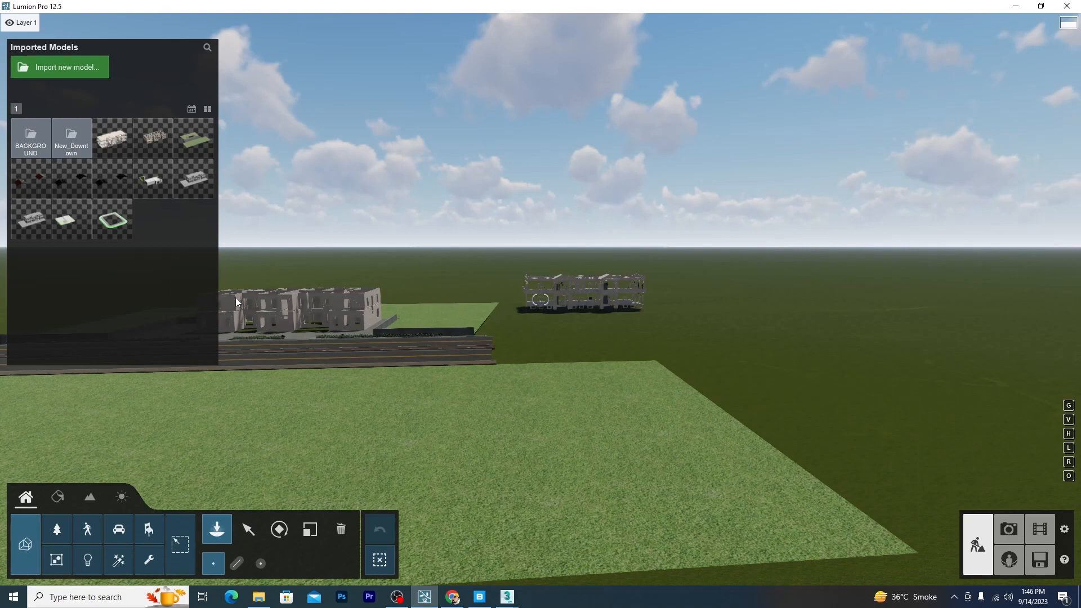
click(249, 529)
click(62, 349)
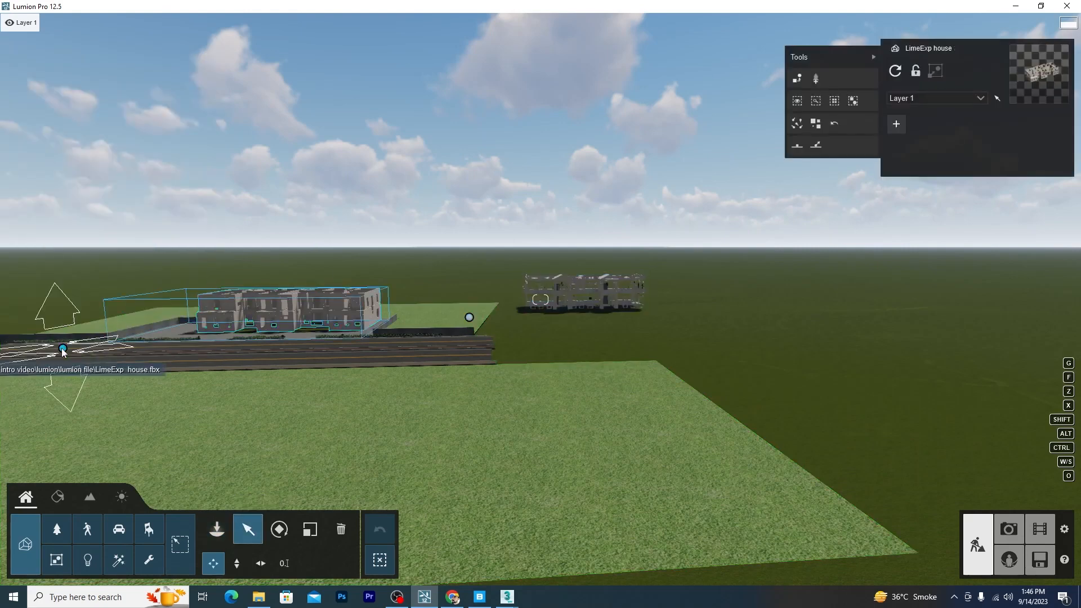
ctrl+click(469, 318)
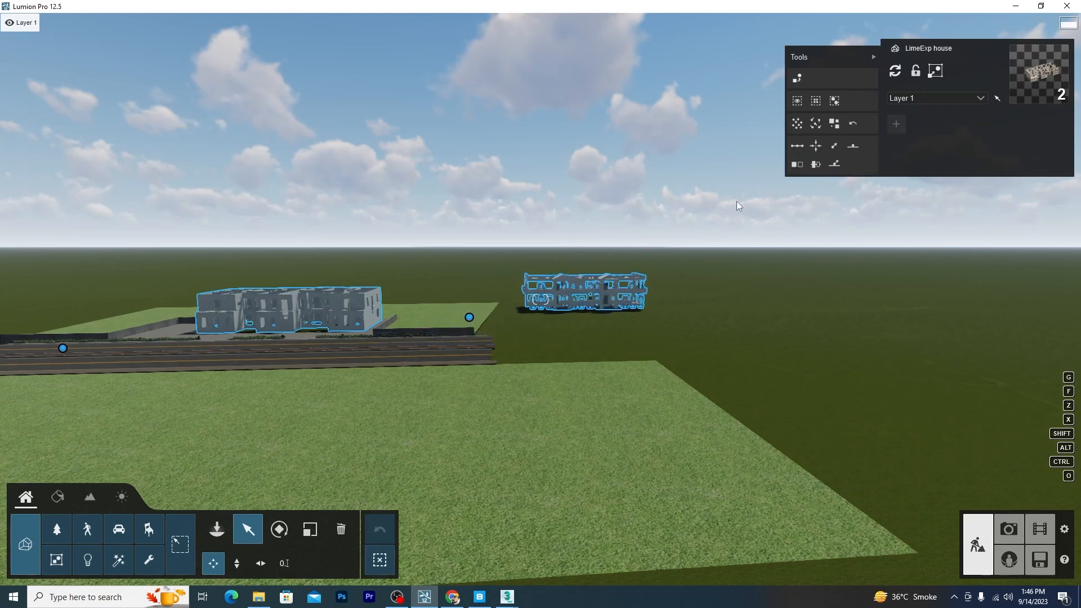
click(814, 146)
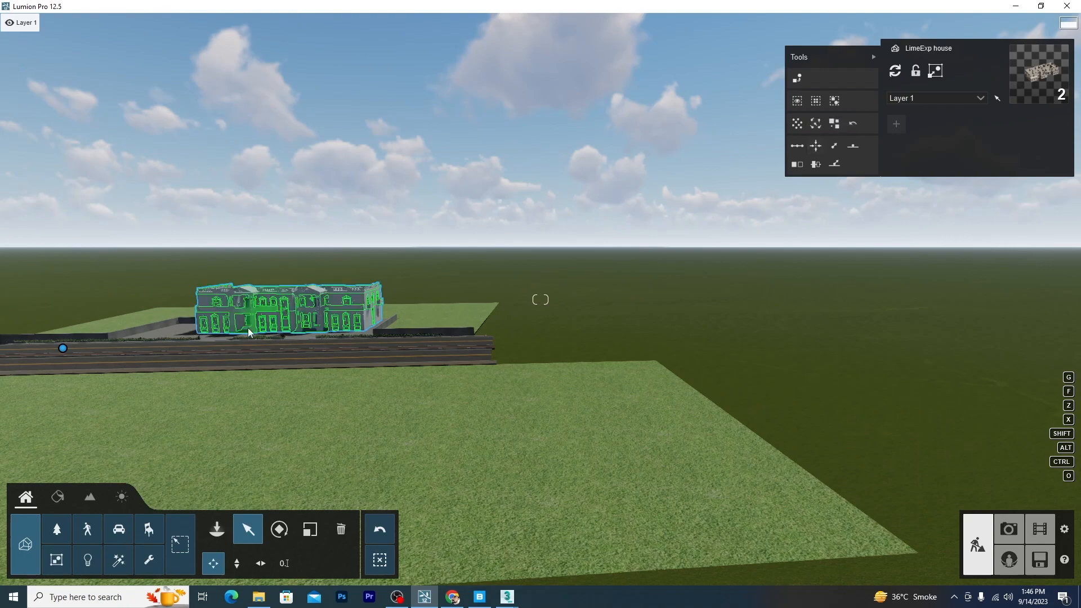
Examine the combined building on the landscape from the side and front, checking the walls, windows and porches up close.
key(w)
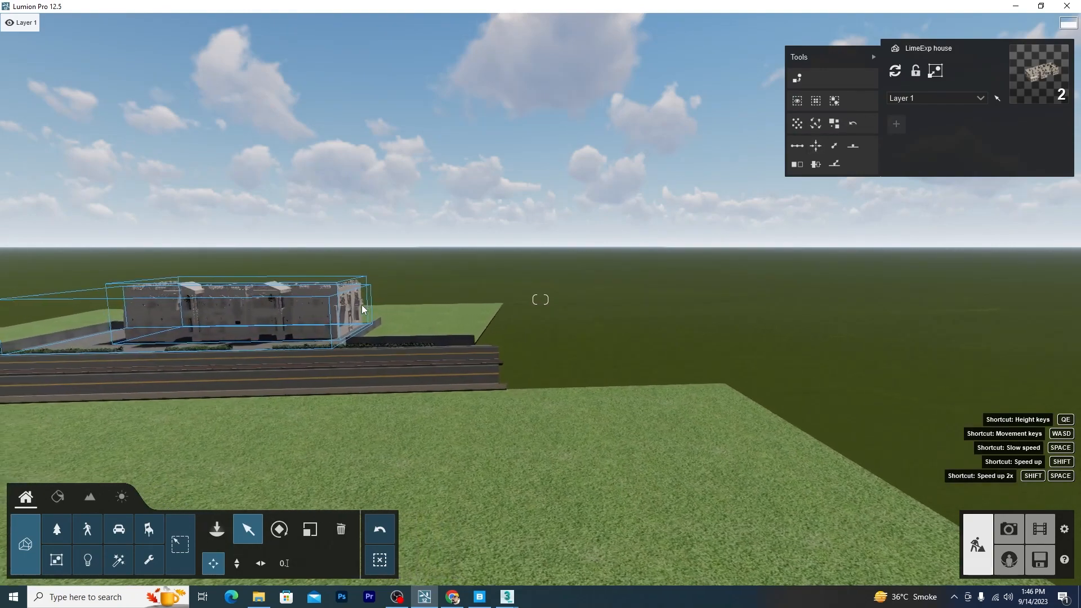
key(w)
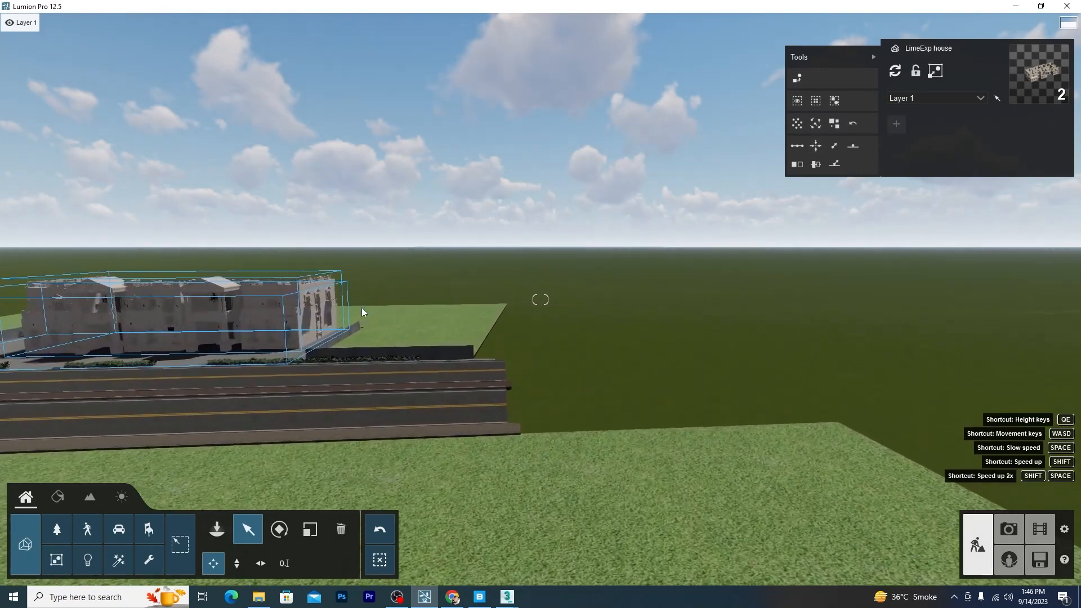
key(w)
key(w)
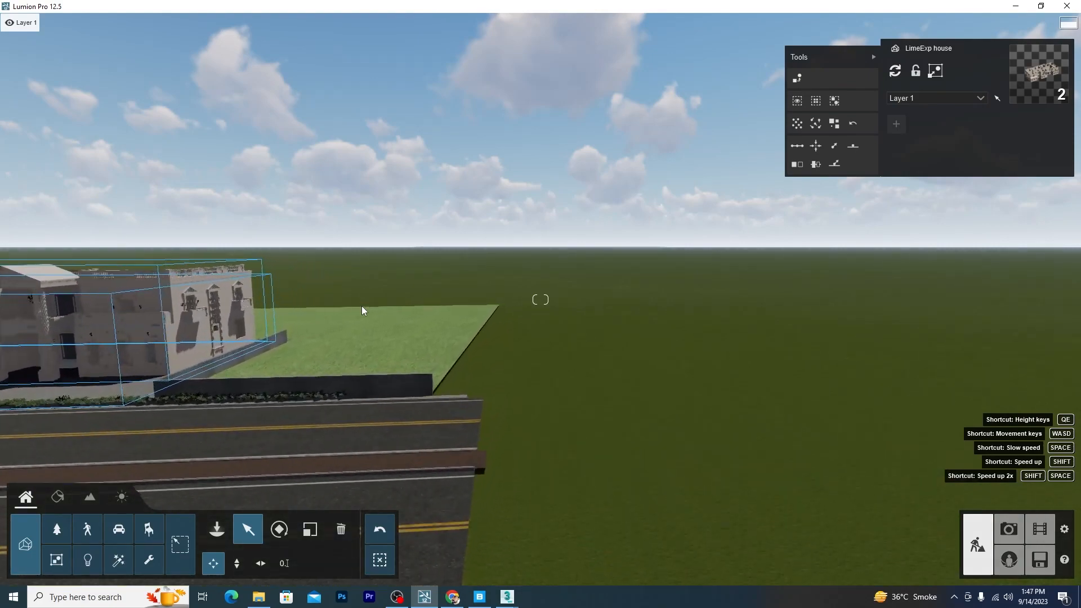
key(a)
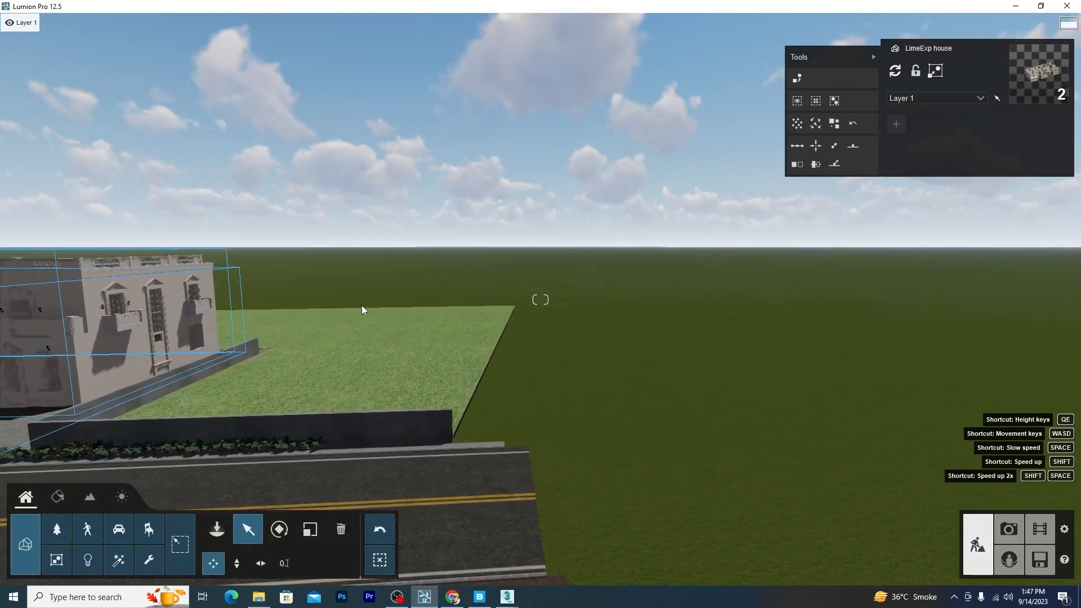
key(a)
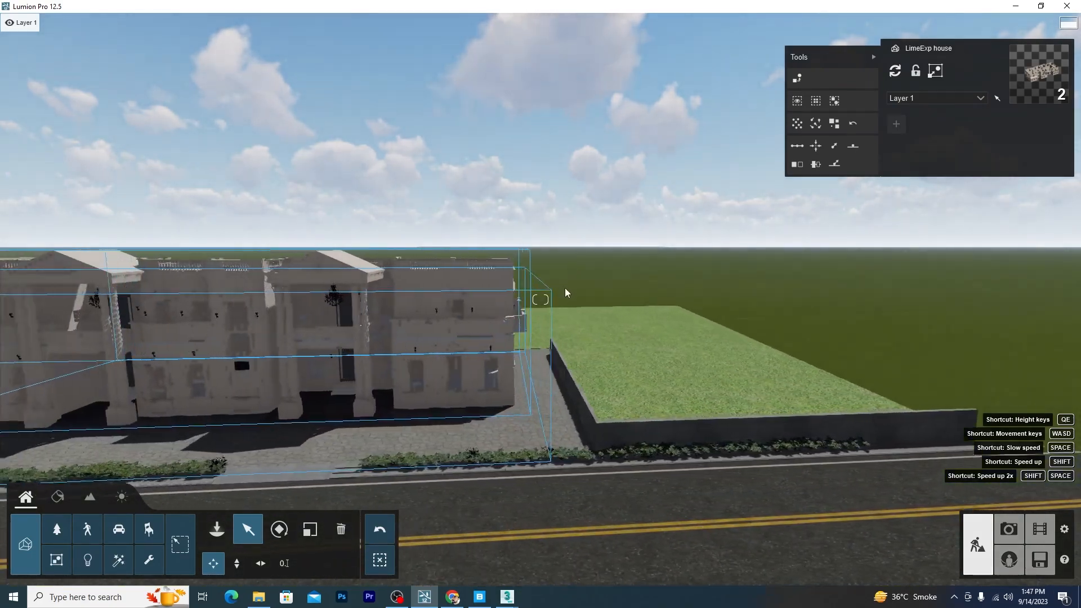
key(w)
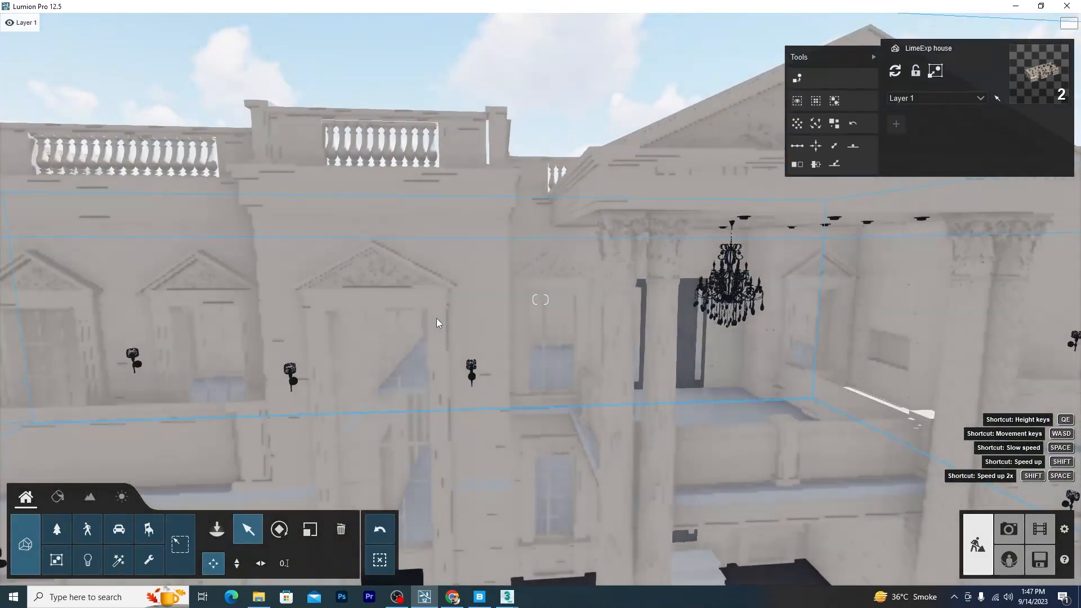
key(s)
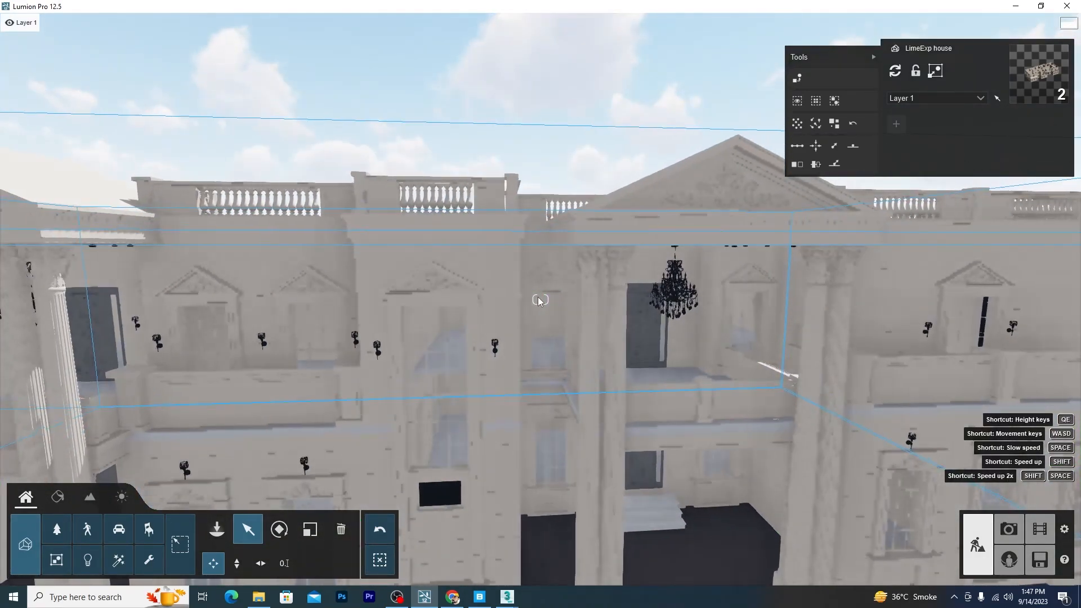
key(s)
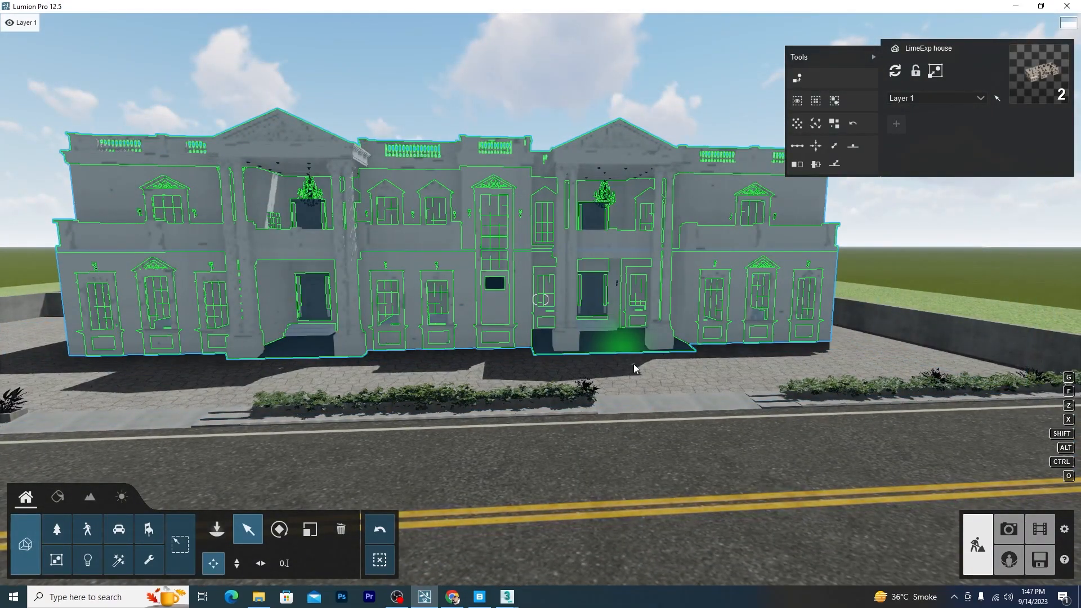
key(w)
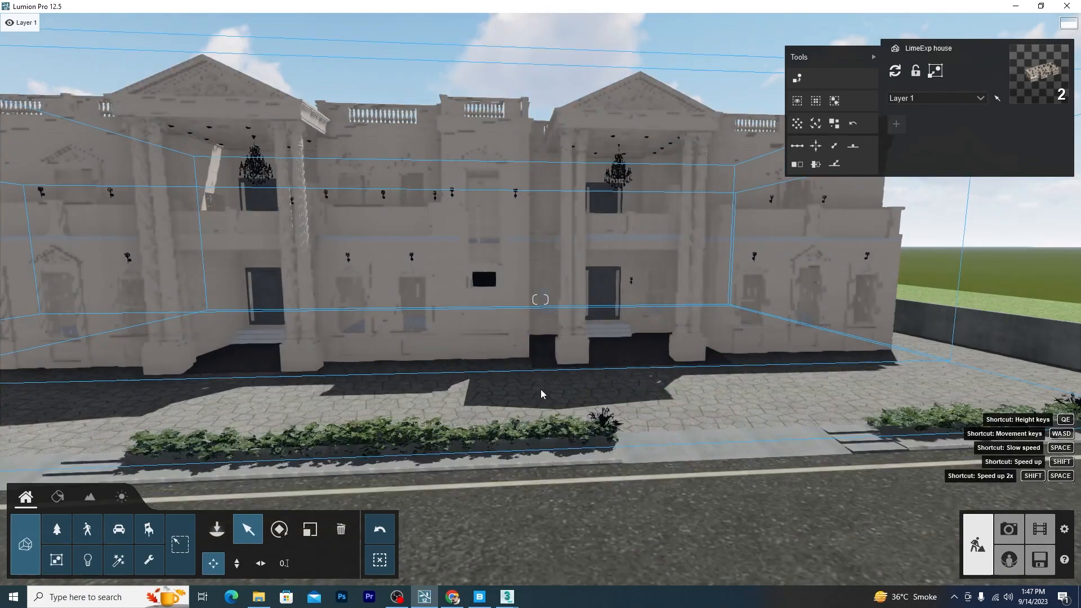
key(w)
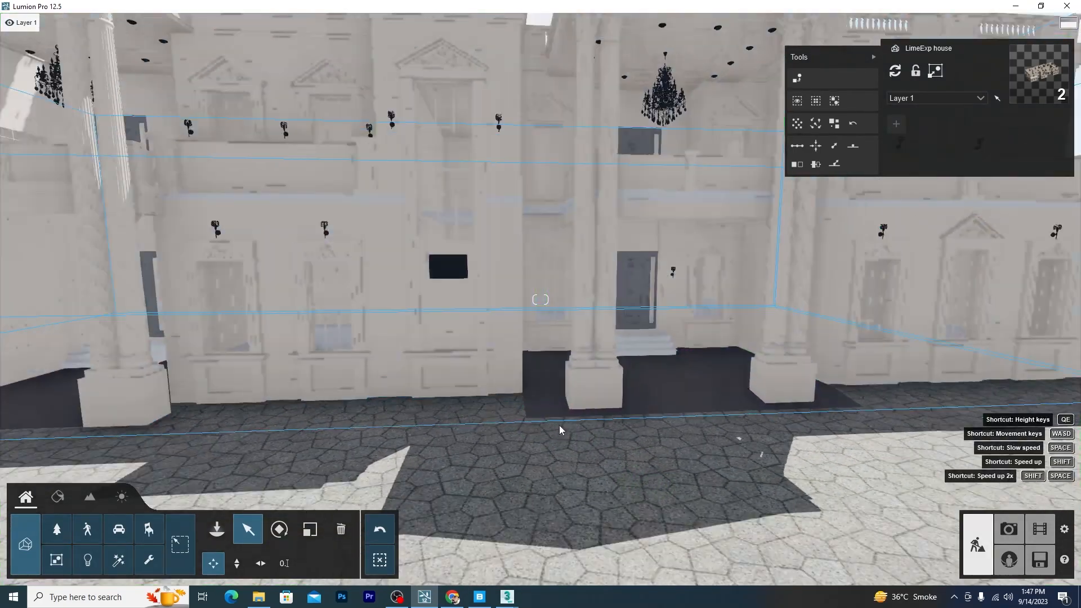
key(s)
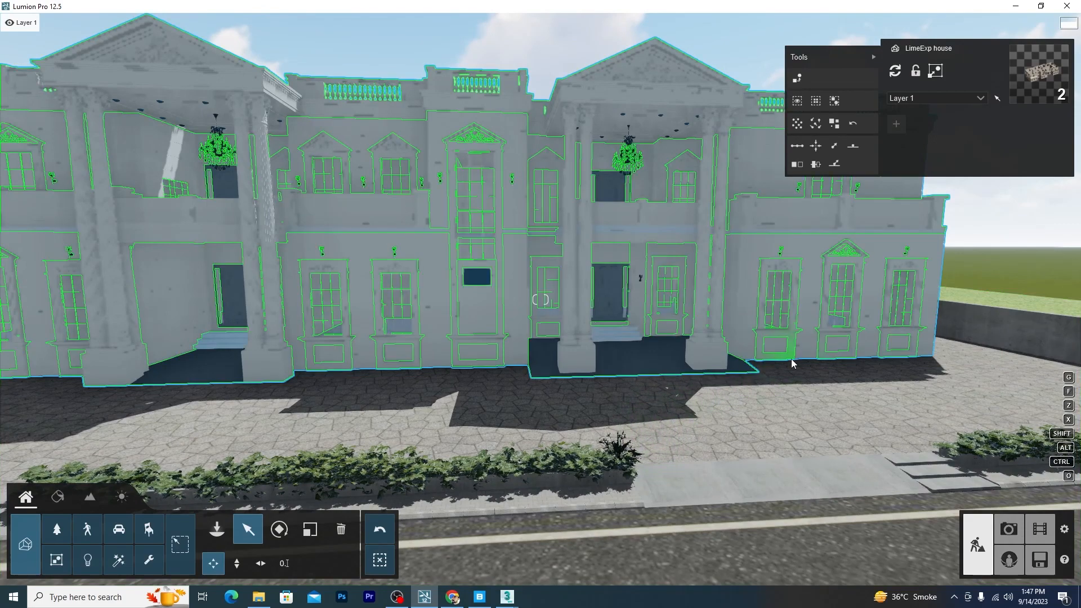
key(s)
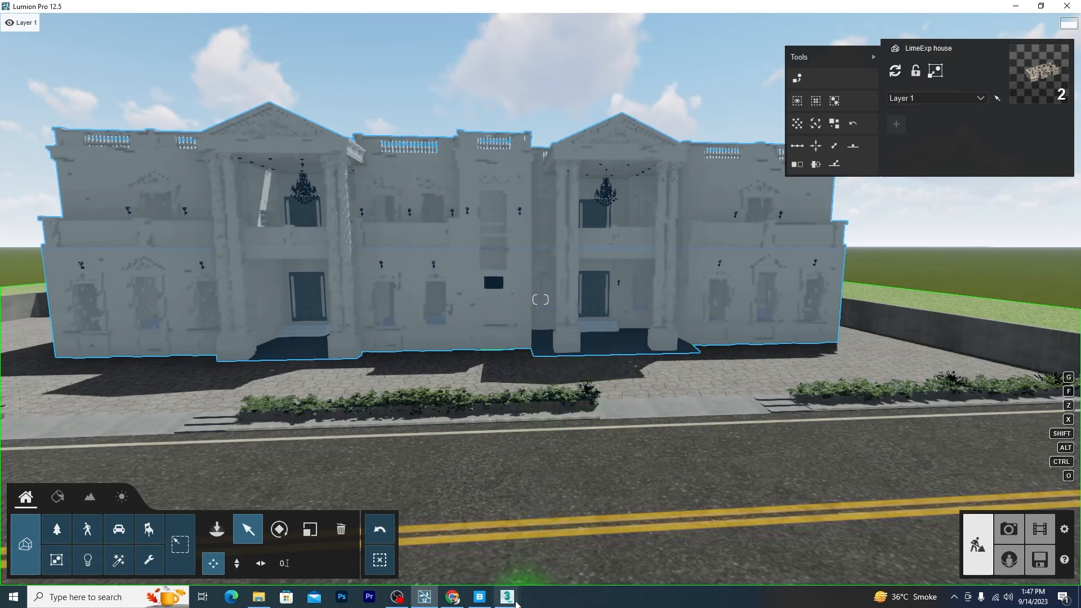
Switch to the 3d classic.max scene in 3ds Max, close the Scene Converter and show the front view.
mouse_move(506, 597)
click(568, 543)
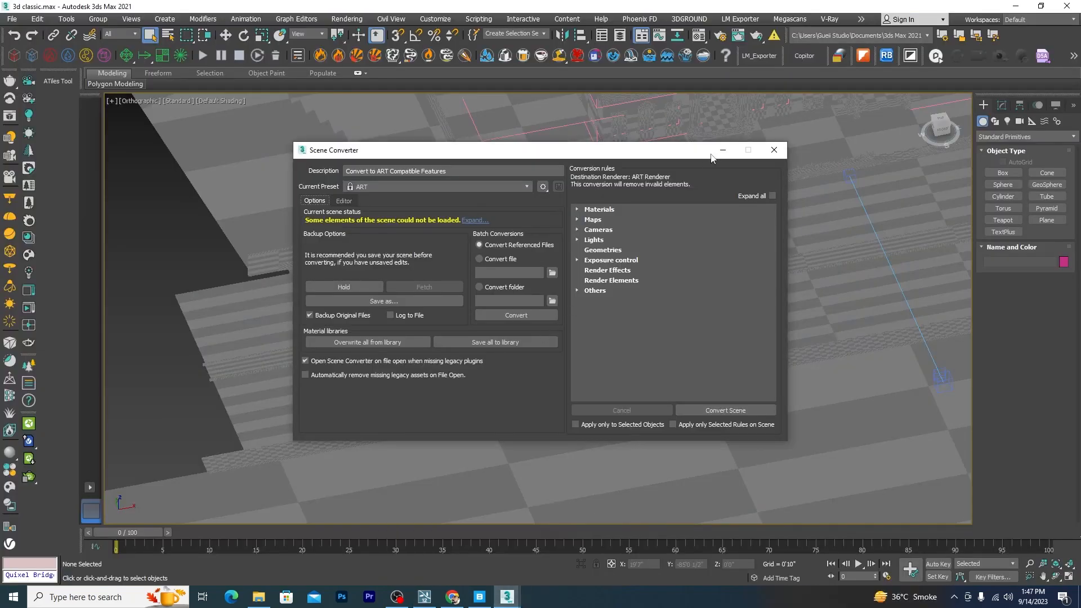
click(774, 150)
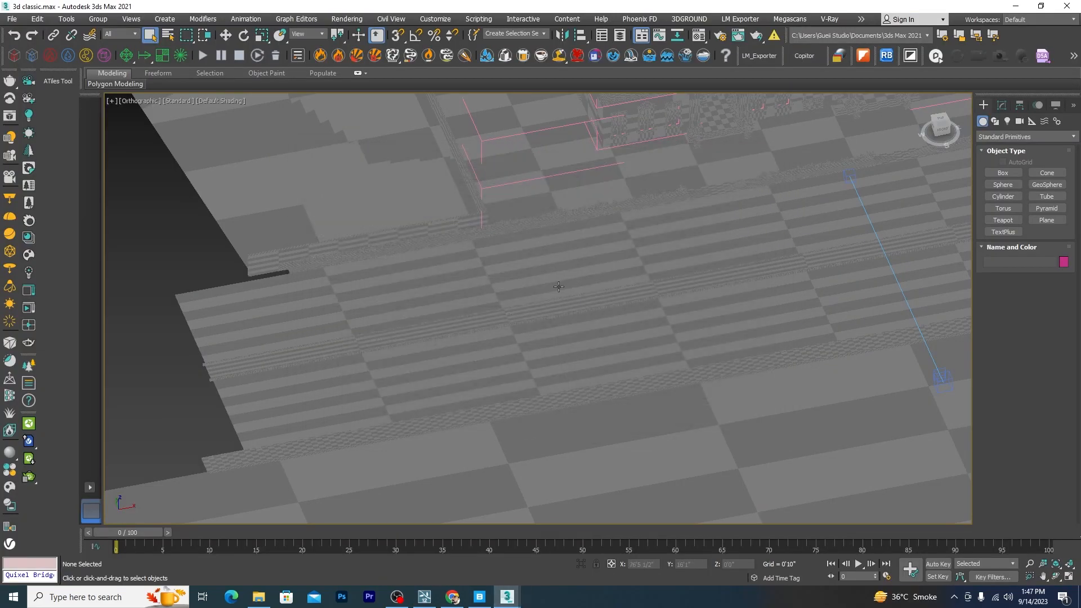
scroll(280, 275, down, 3)
key(f)
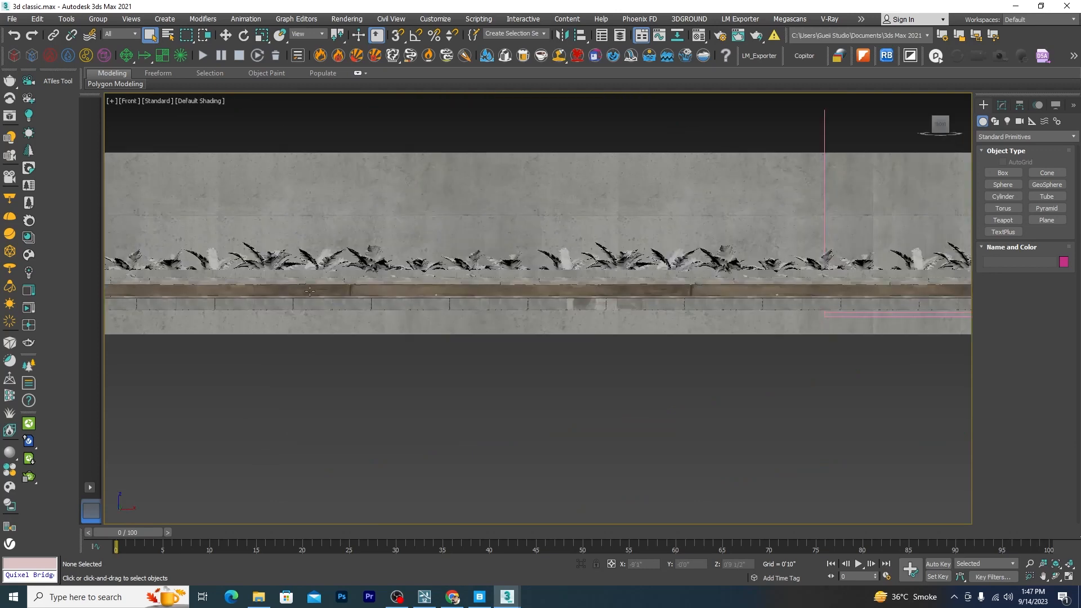
Inspect the building's front elevation and select the tall narrow panel over the upper-floor window beside the columned porch.
scroll(409, 340, down, 12)
scroll(499, 338, up, 5)
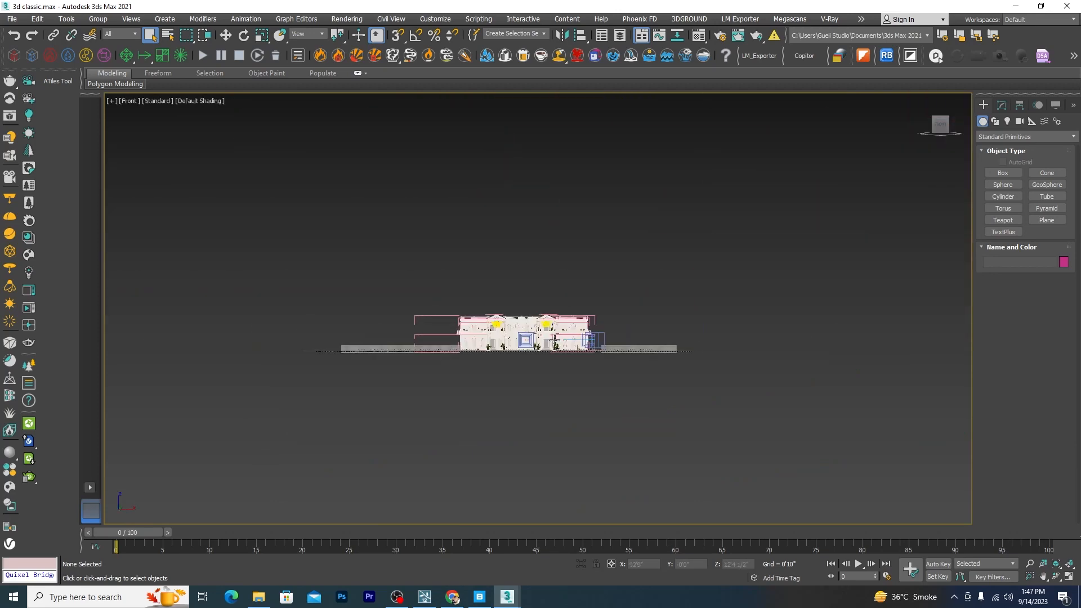
scroll(558, 340, up, 6)
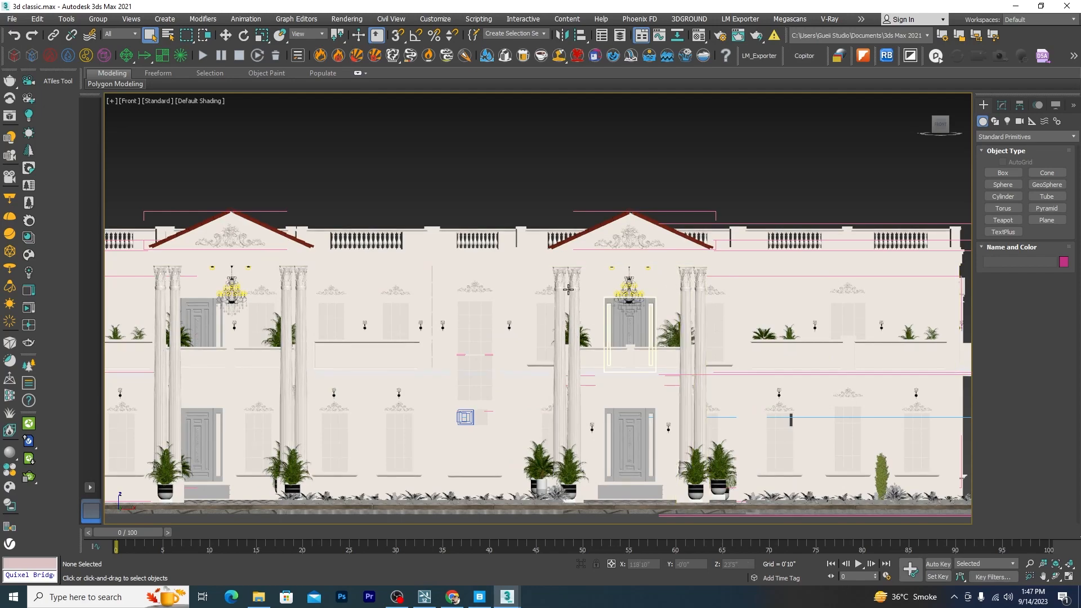
scroll(568, 289, down, 2)
scroll(279, 293, up, 7)
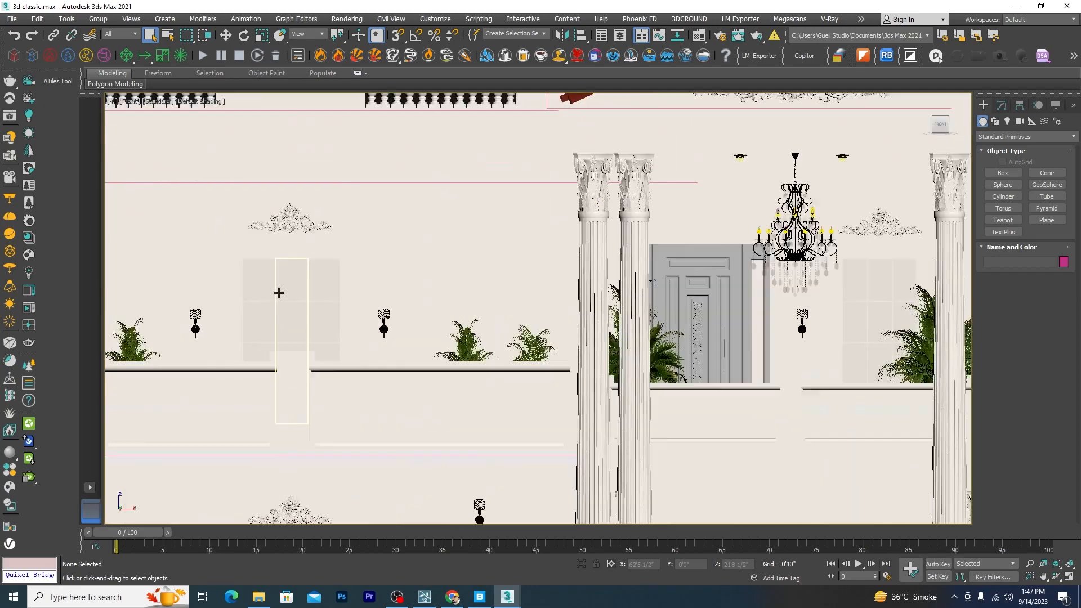
scroll(279, 292, up, 2)
click(308, 275)
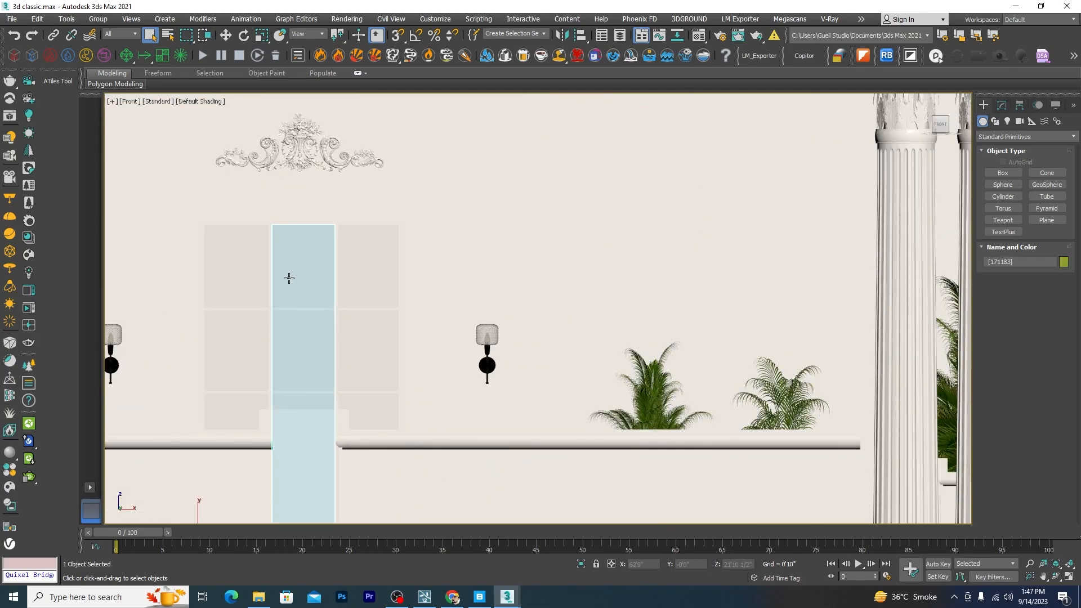
Switch back to Lumion and examine the ground-floor windows and wall between the two porches up close.
click(423, 602)
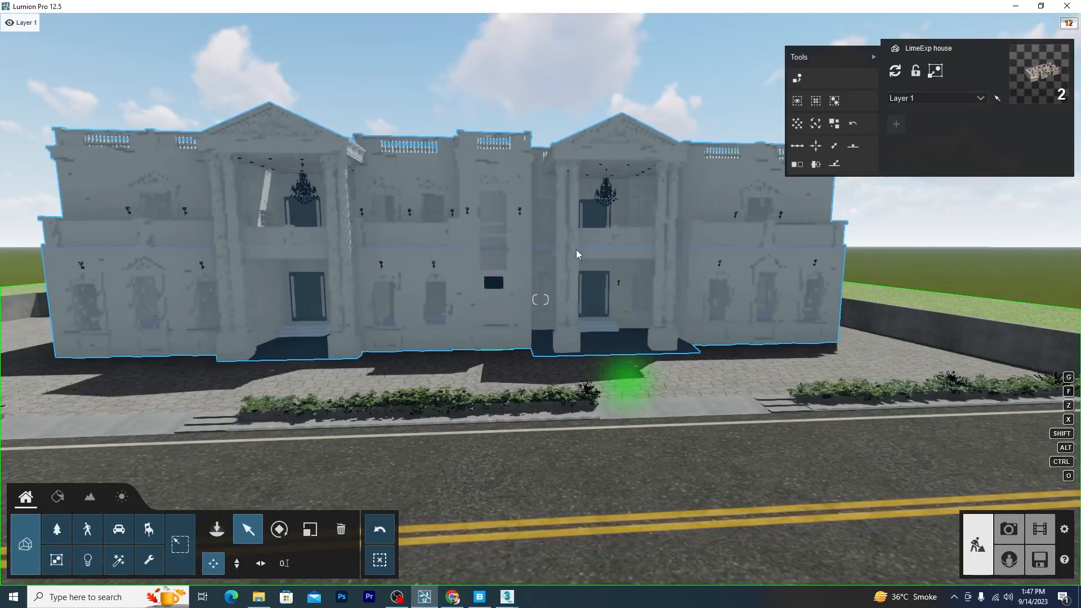
key(shift+w)
key(shift+s)
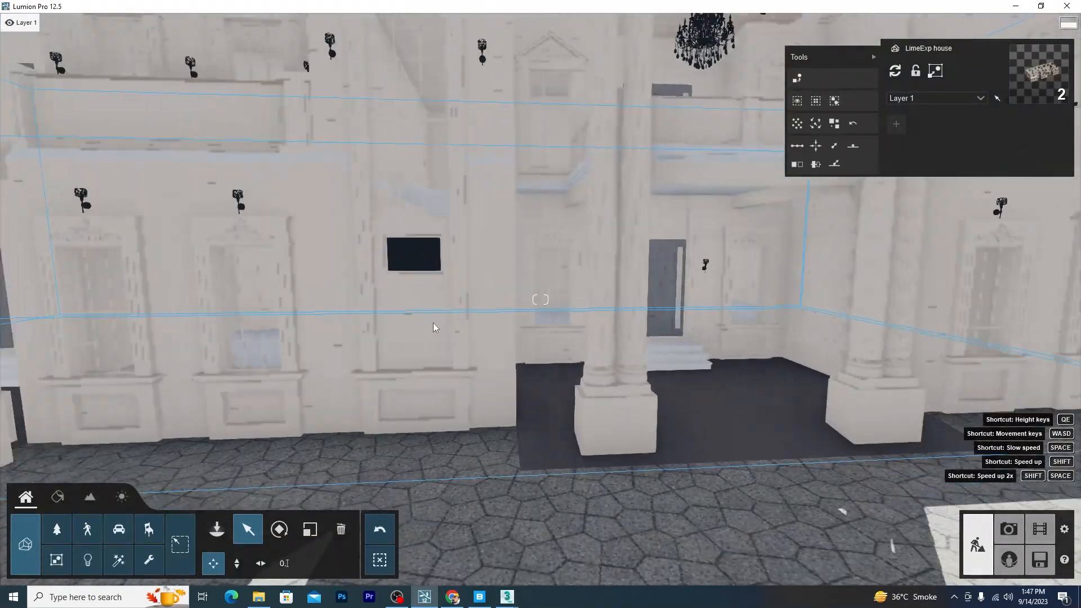
key(a)
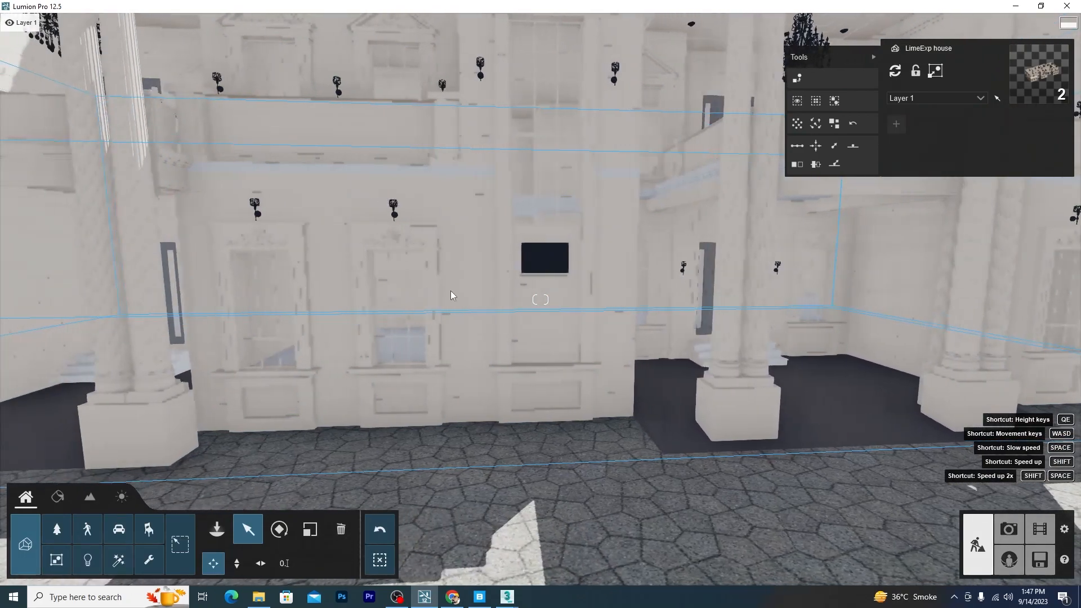
key(w)
key(s)
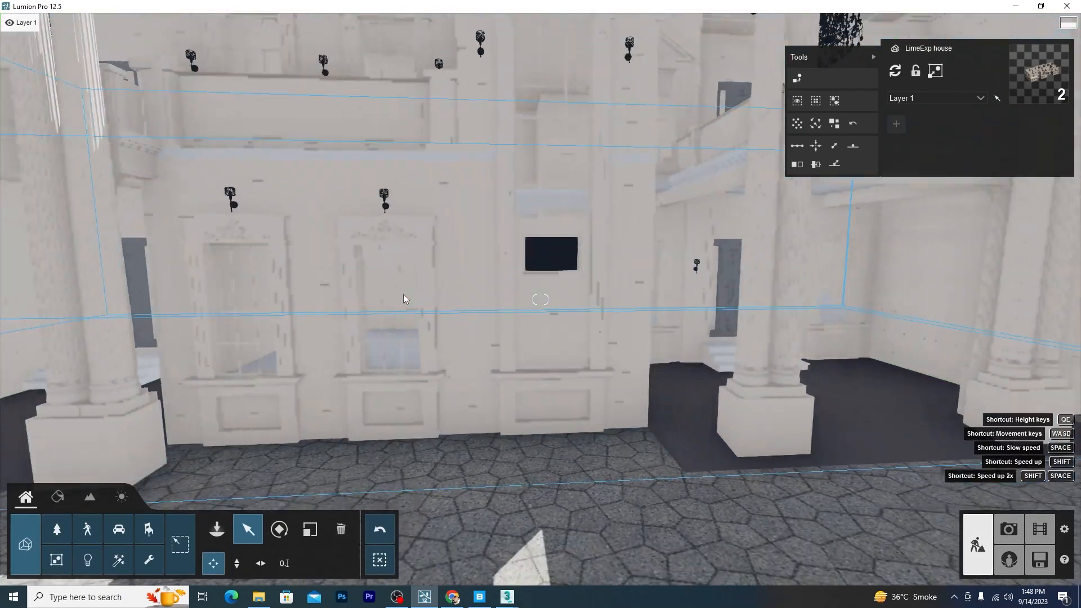